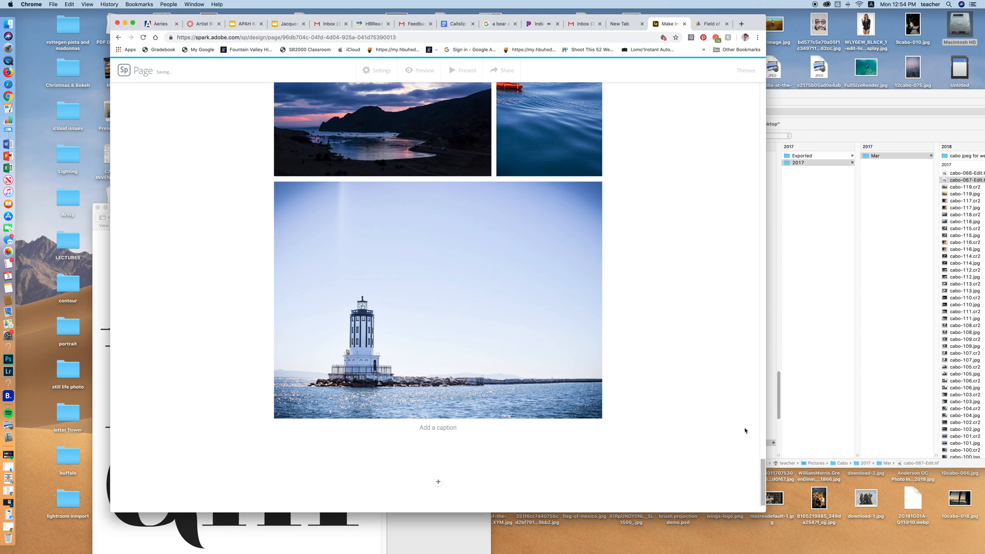
# Look through the finished portfolio page, examining its cover, quote, photo grids, captioned full-width images and split layout
pyautogui.moveTo(764, 492); pyautogui.dragTo(739, 112)
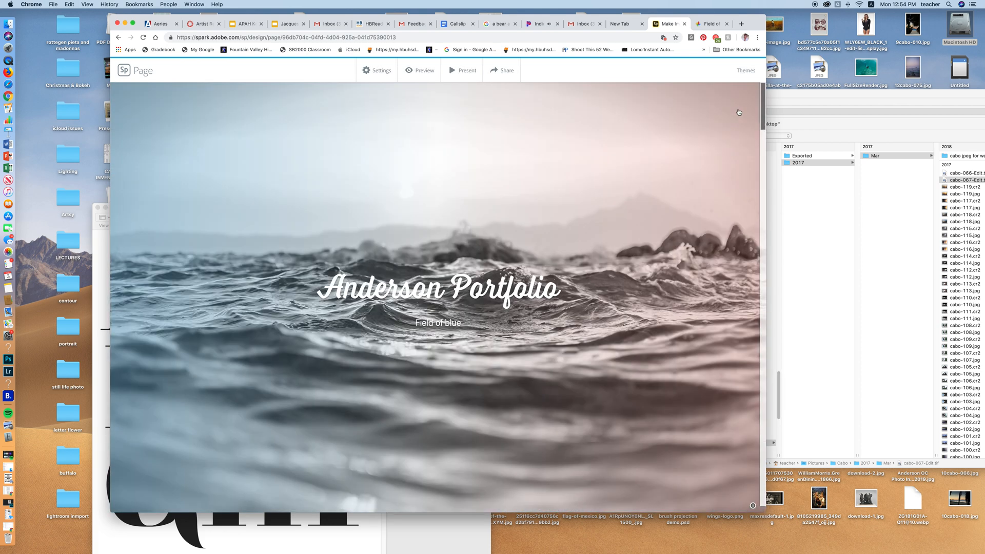
pyautogui.scroll(-5, 469, 344)
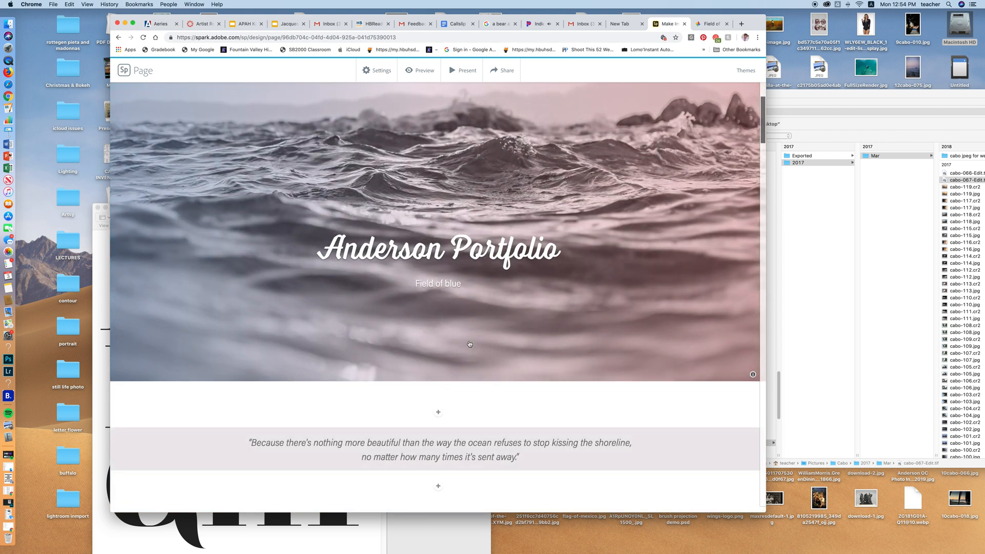
pyautogui.scroll(-3, 469, 344)
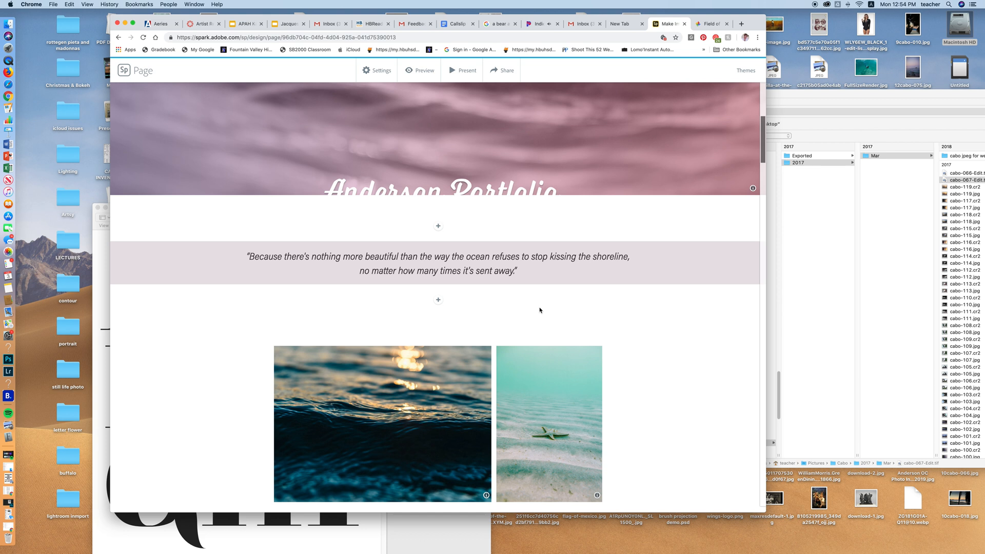
pyautogui.scroll(-10, 540, 310)
pyautogui.scroll(-8, 539, 310)
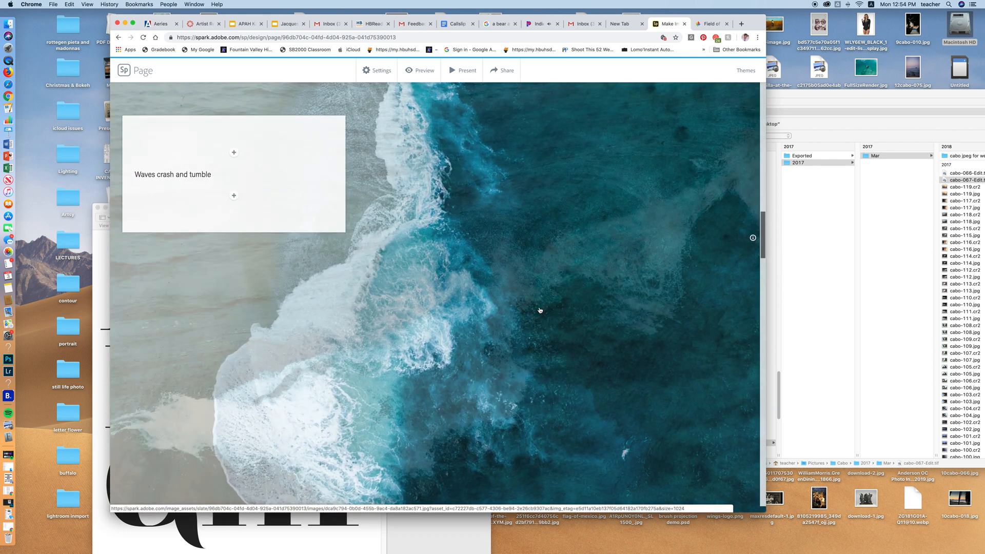
pyautogui.scroll(-10, 540, 310)
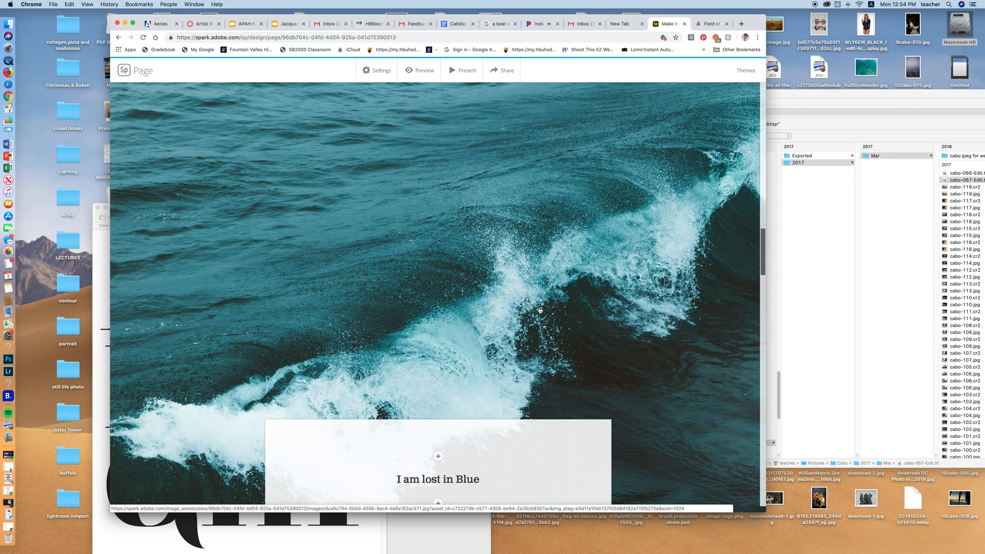
pyautogui.scroll(-4, 540, 310)
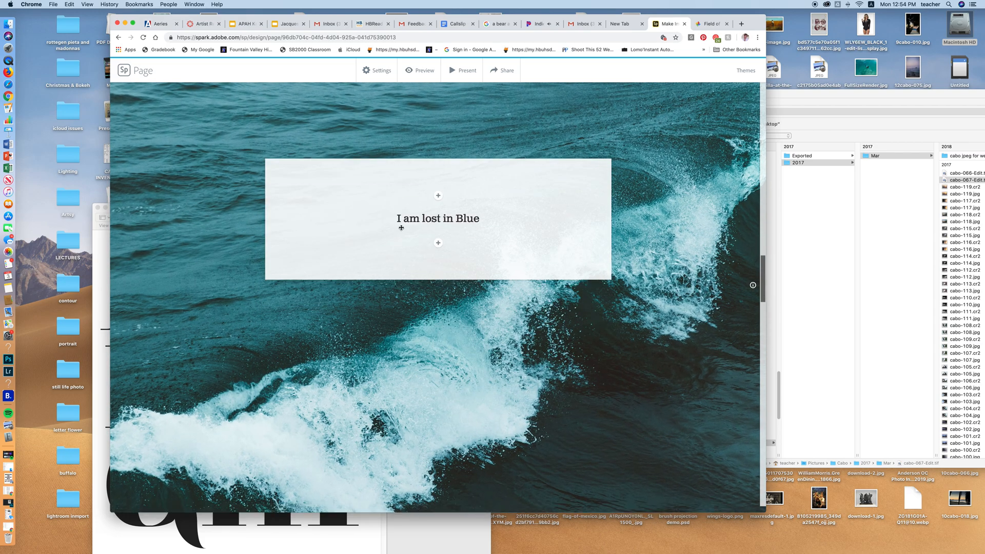
pyautogui.scroll(-5, 519, 240)
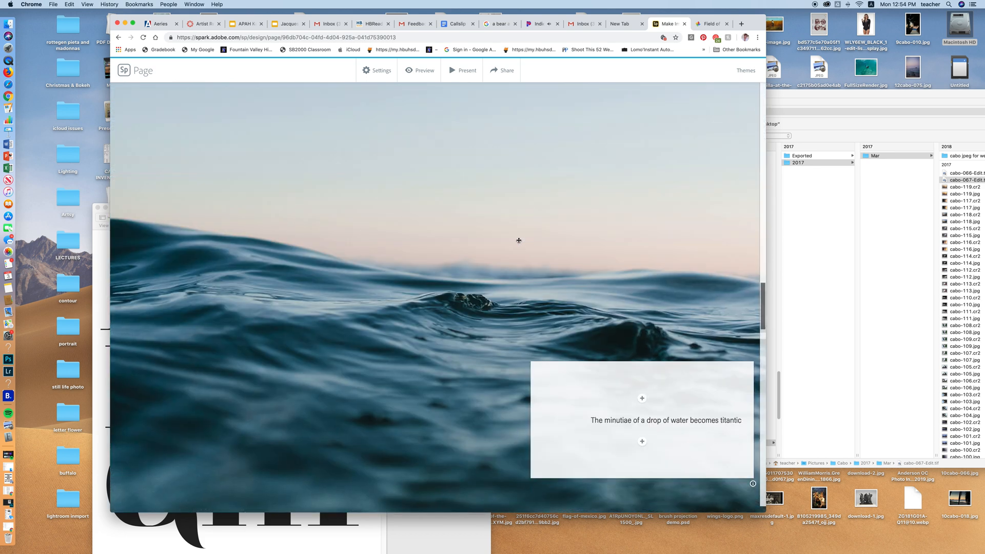
pyautogui.scroll(-6, 519, 240)
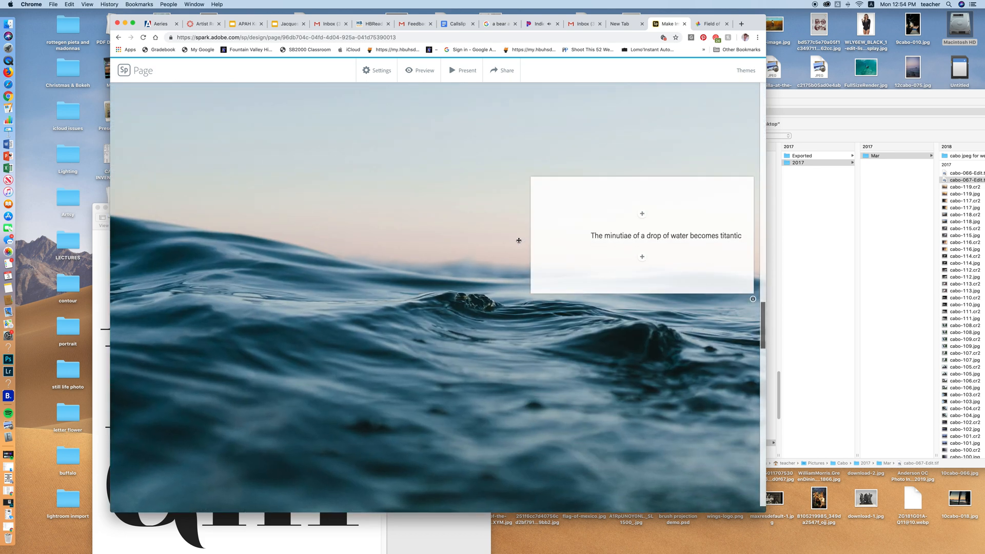
pyautogui.scroll(-10, 686, 237)
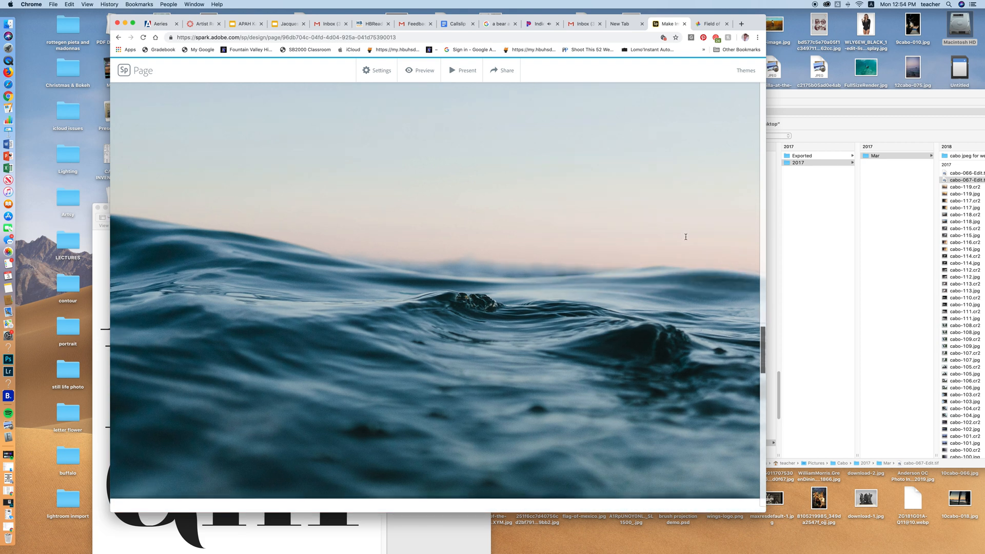
pyautogui.scroll(-8, 685, 237)
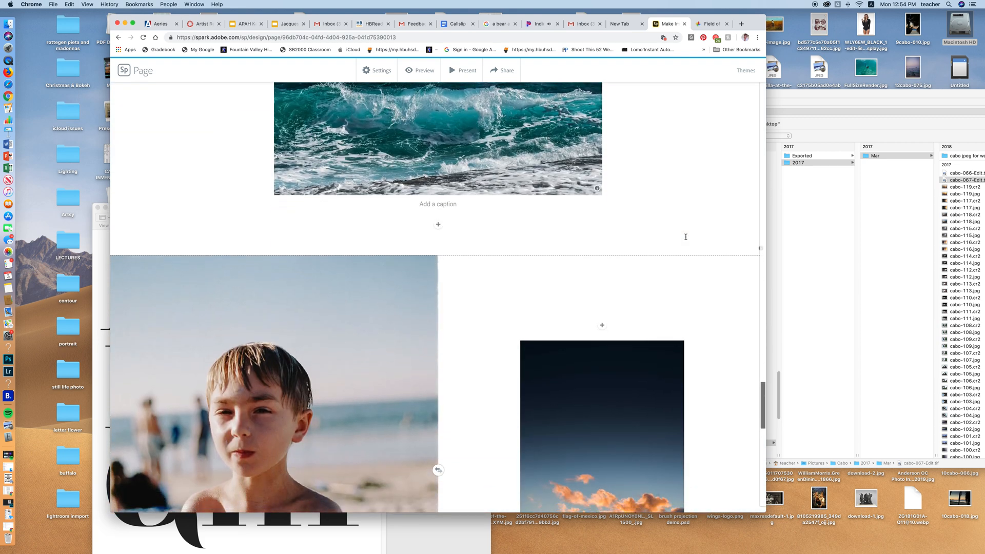
pyautogui.moveTo(763, 444); pyautogui.dragTo(739, 200)
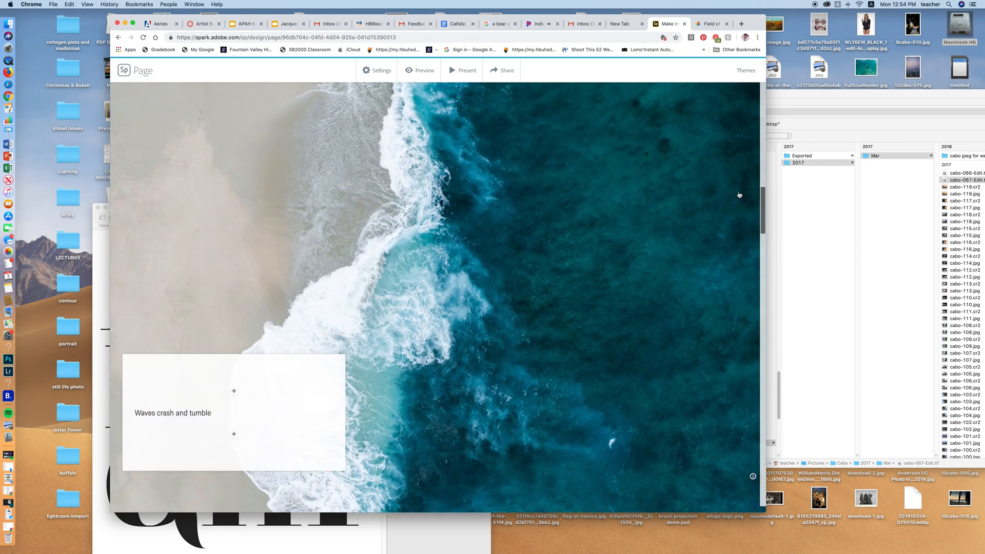
pyautogui.scroll(15, 739, 199)
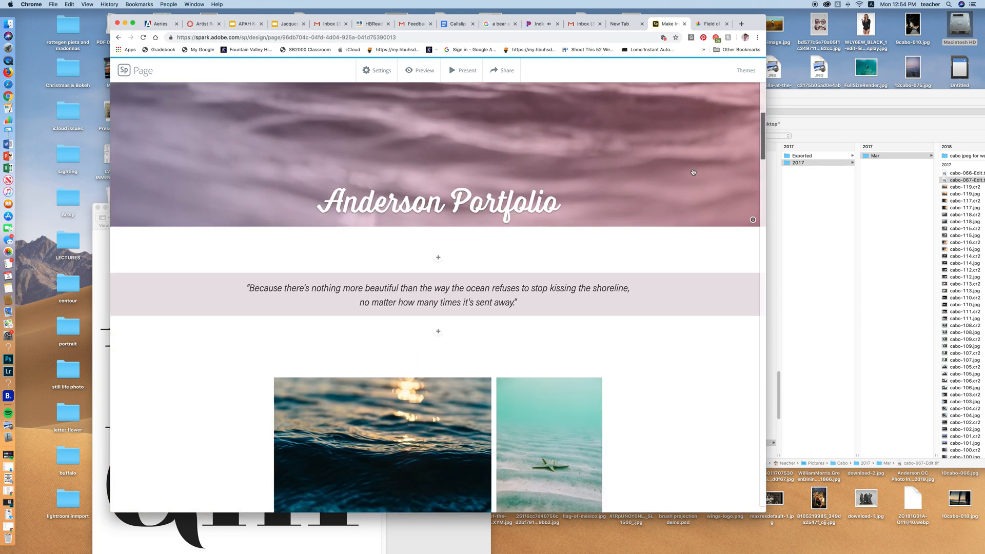
# Select the ocean quote beneath the portfolio cover to examine its text and formatting
pyautogui.click(512, 303)
pyautogui.click(515, 303)
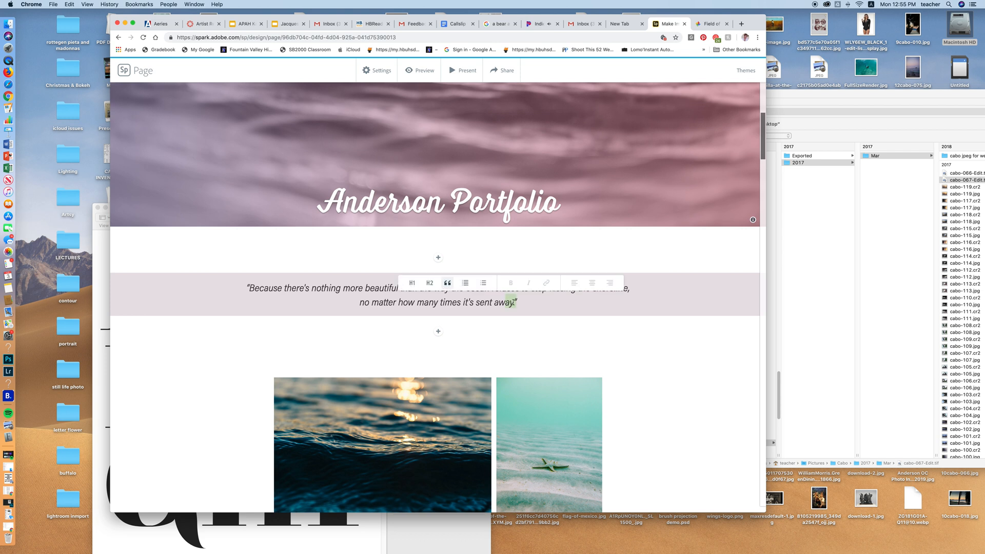
pyautogui.moveTo(519, 304); pyautogui.dragTo(252, 286)
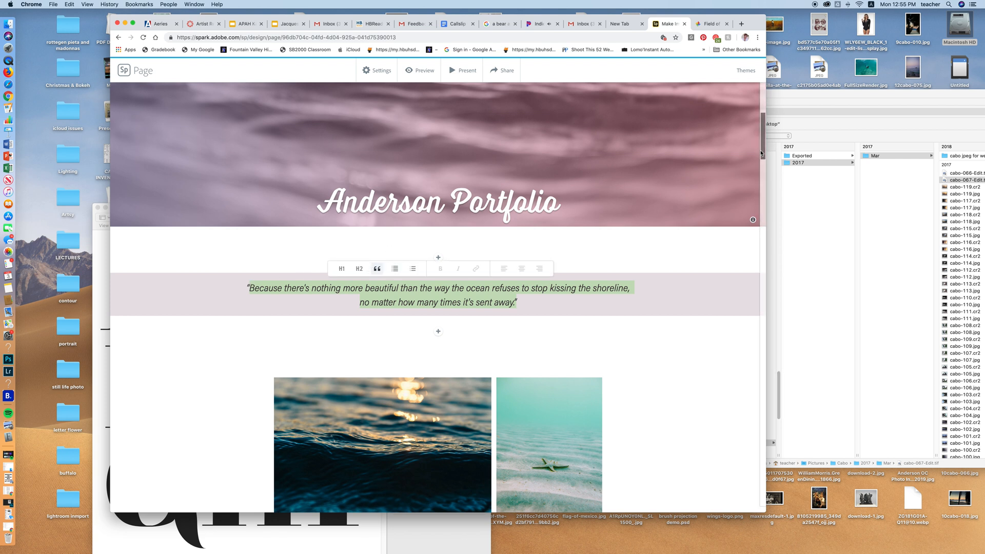
pyautogui.scroll(5, 619, 82)
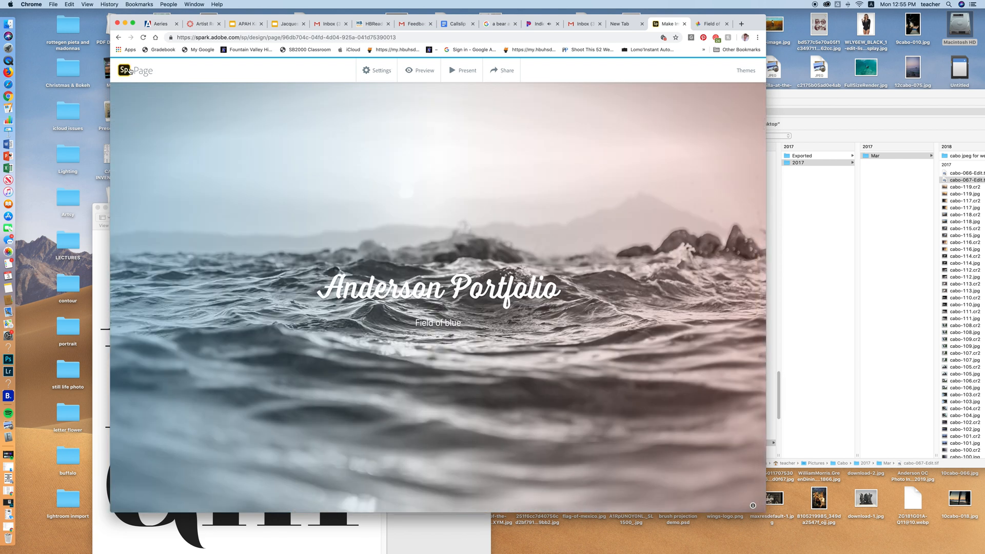
# Return to the projects overview and start a new web page project from the Photo Journal type
pyautogui.click(124, 71)
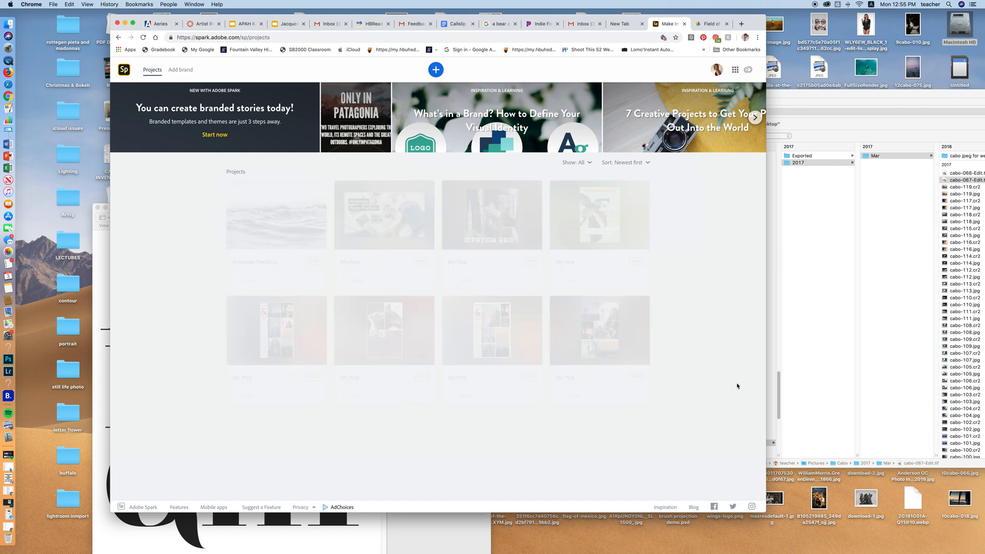
pyautogui.click(436, 69)
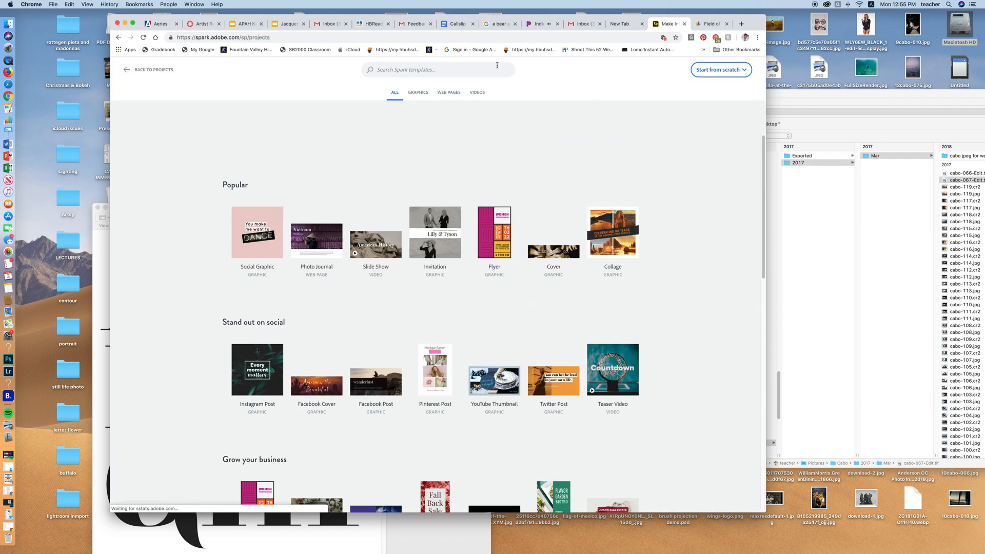
pyautogui.click(450, 94)
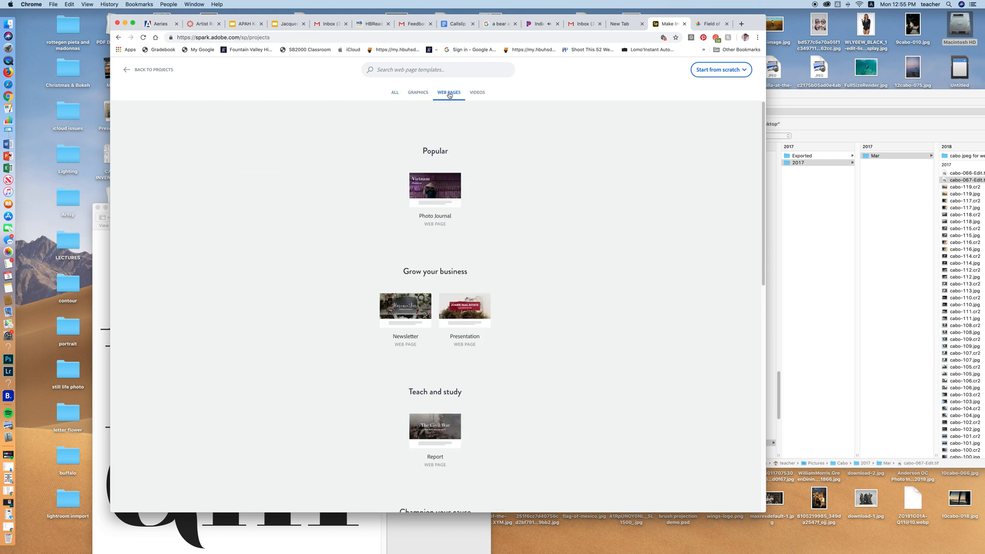
pyautogui.moveTo(448, 186)
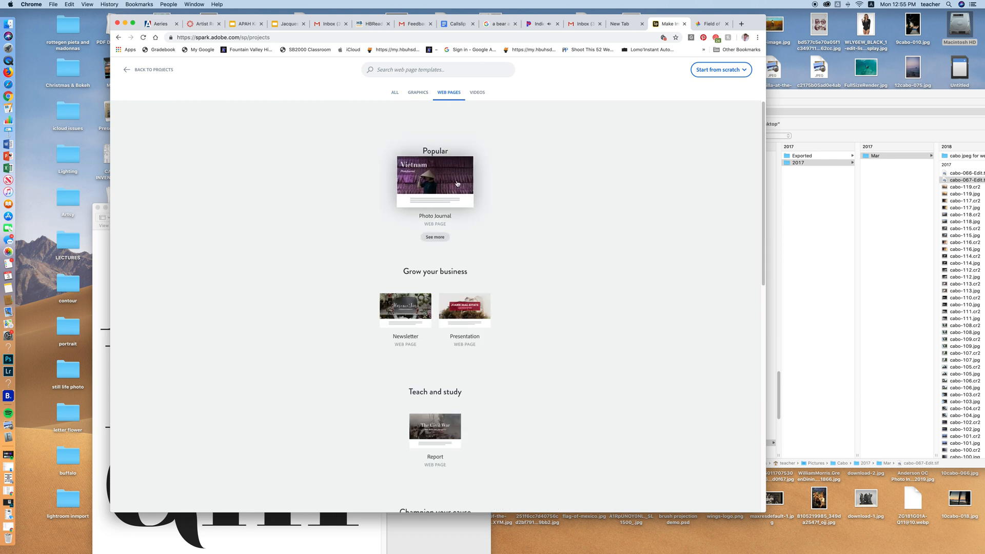
pyautogui.click(457, 181)
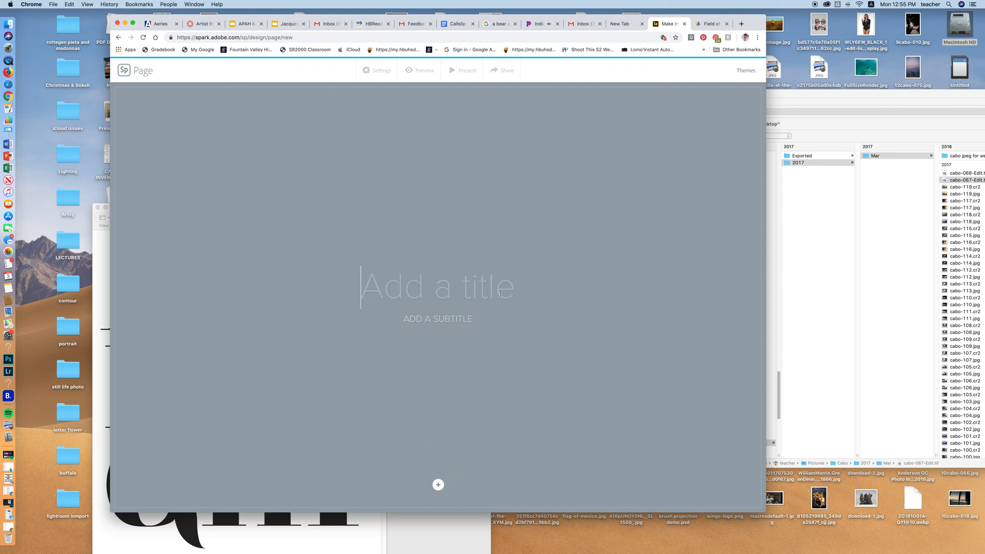
# Try the Trek and Vintage themes on the blank page and go back to the Crisp theme
pyautogui.click(744, 71)
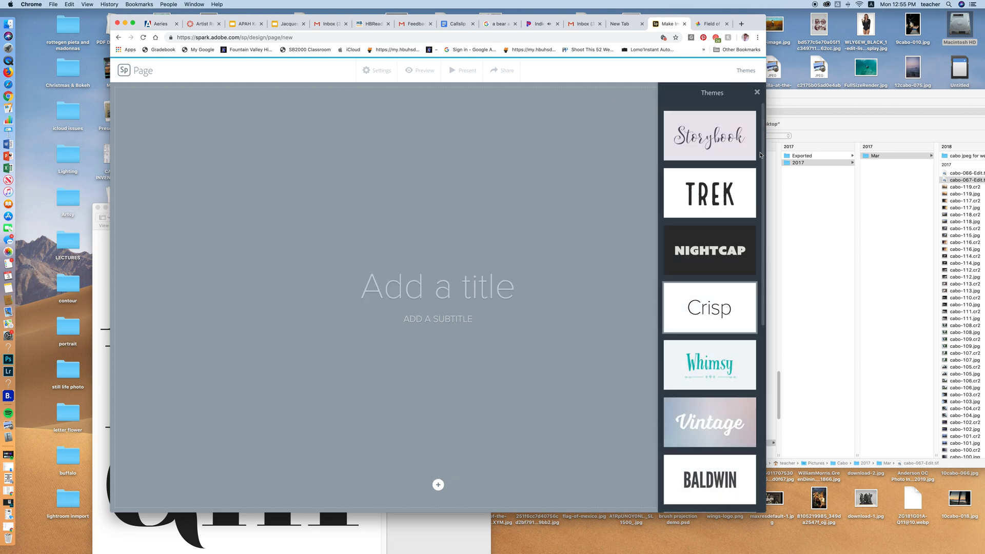
pyautogui.click(739, 190)
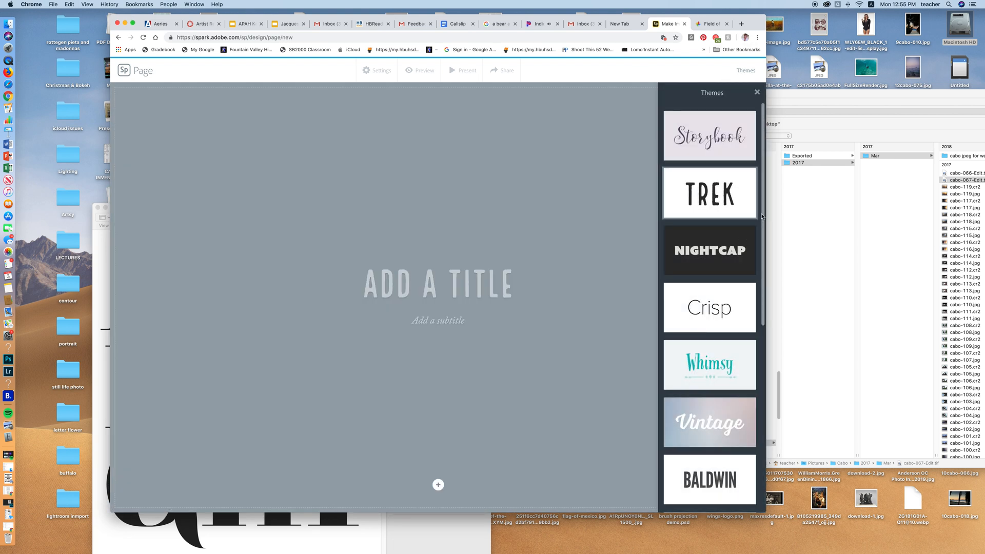
pyautogui.scroll(-7, 744, 264)
pyautogui.scroll(3, 730, 257)
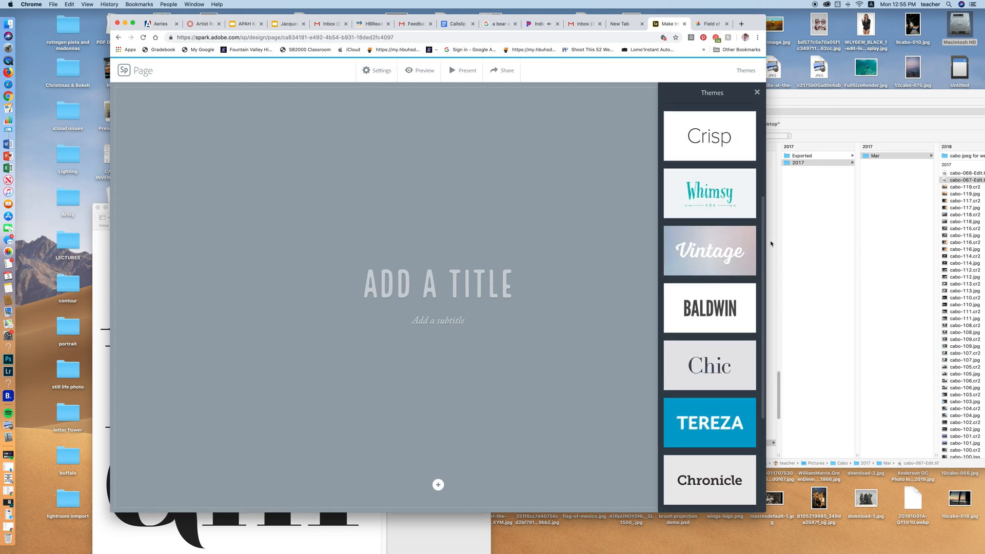
pyautogui.scroll(3, 731, 267)
pyautogui.click(737, 298)
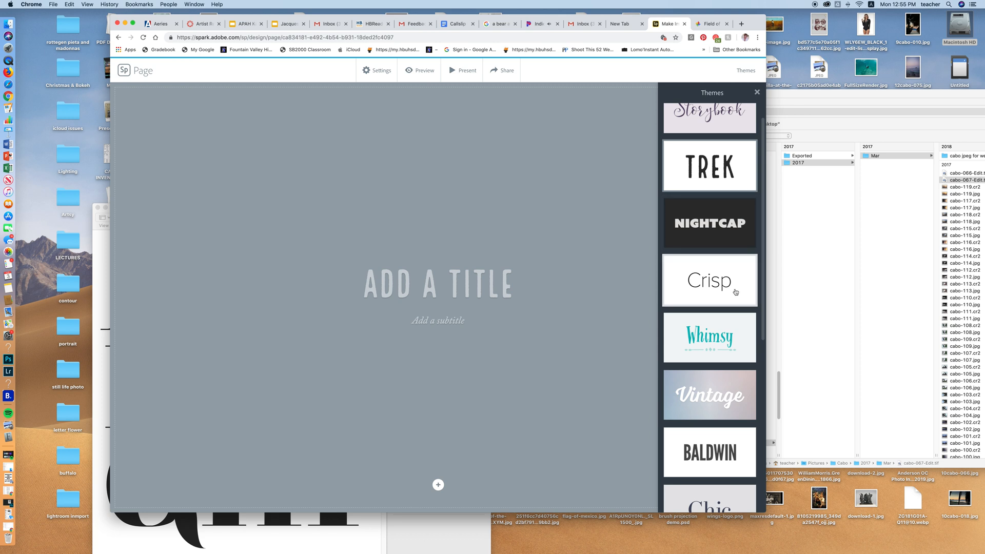
pyautogui.click(703, 382)
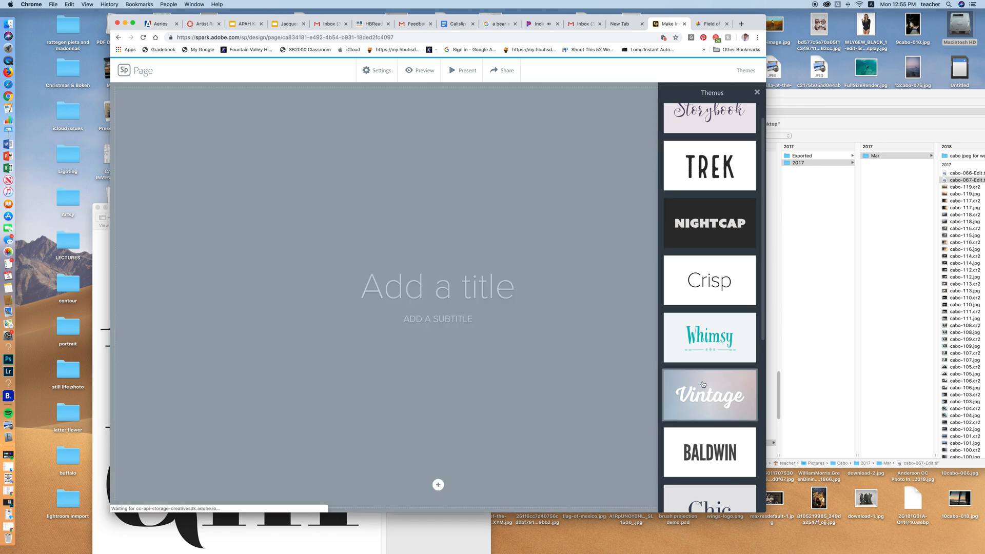
pyautogui.click(708, 271)
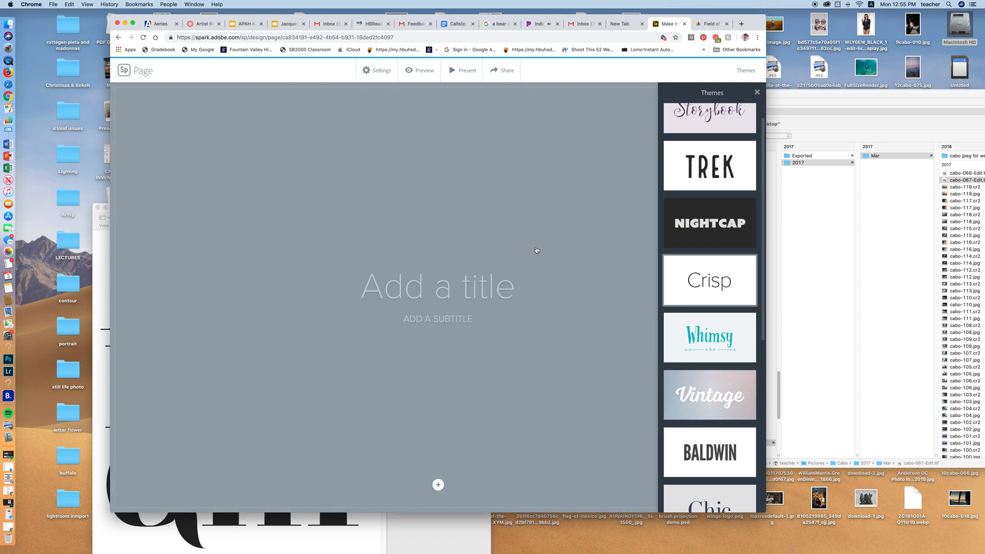
# Title the page "Field of Blue" and enter the author's name followed by "PORT" as the subtitle
pyautogui.click(475, 290)
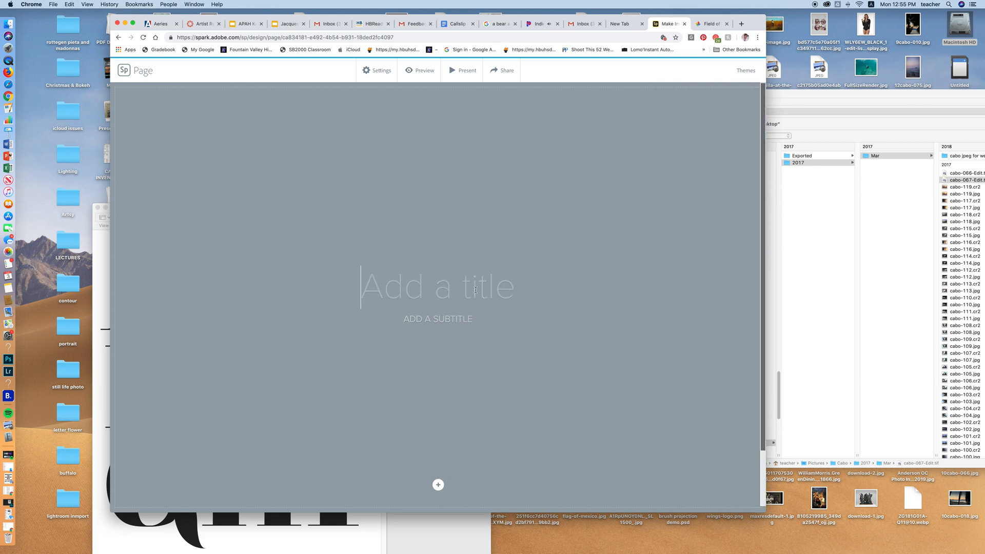
pyautogui.write('Field')
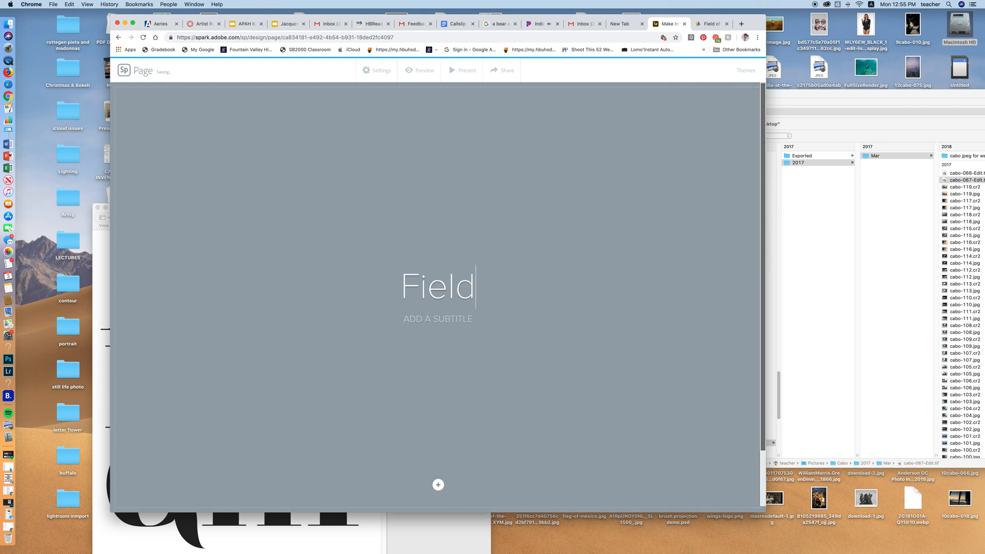
pyautogui.write(' of Blue')
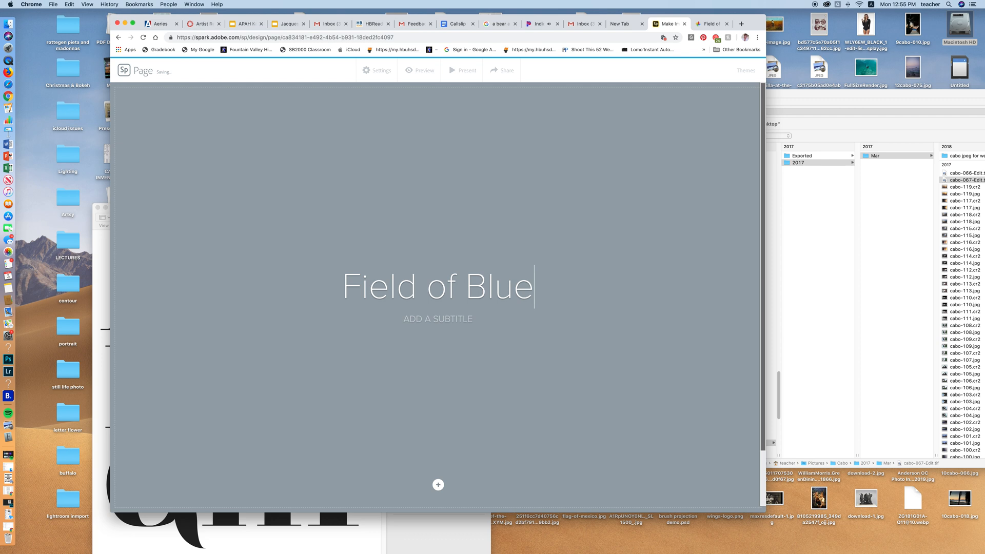
pyautogui.click(441, 317)
pyautogui.write('MS ANDERSON PORT')
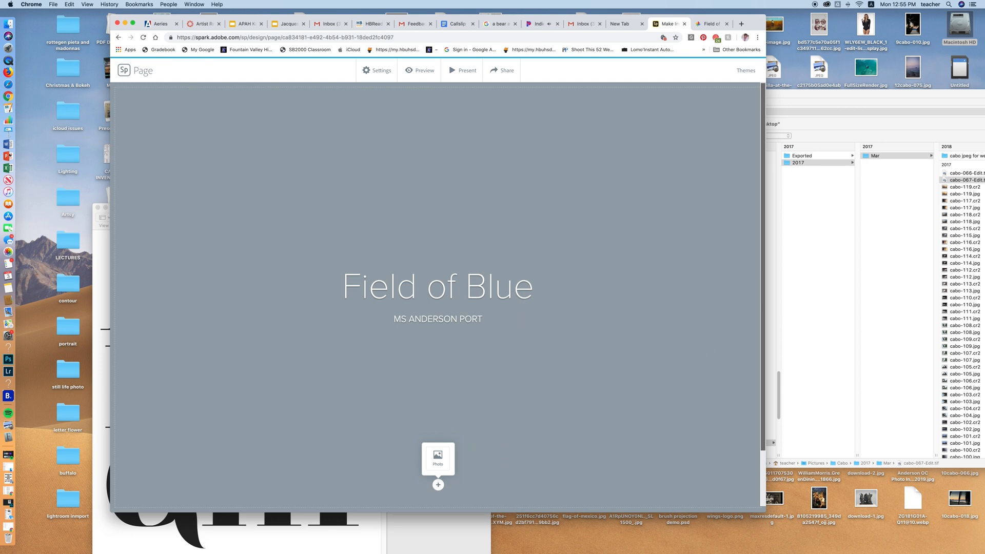
# Set the cover photo to the seascape with rocks from the Google Photos album "Field of Blue"
pyautogui.click(439, 456)
pyautogui.moveTo(796, 111); pyautogui.dragTo(984, 196)
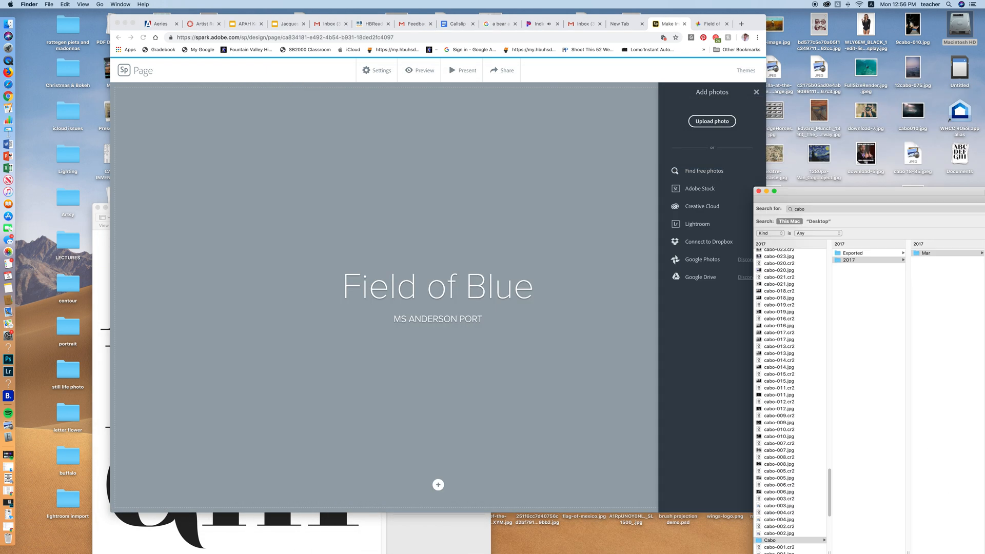
pyautogui.click(752, 131)
pyautogui.click(718, 259)
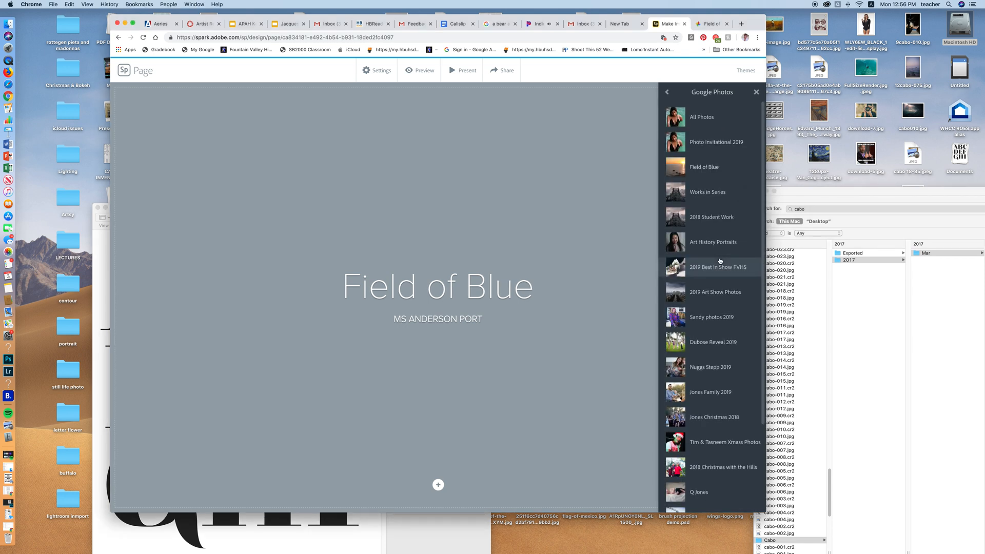
pyautogui.click(740, 168)
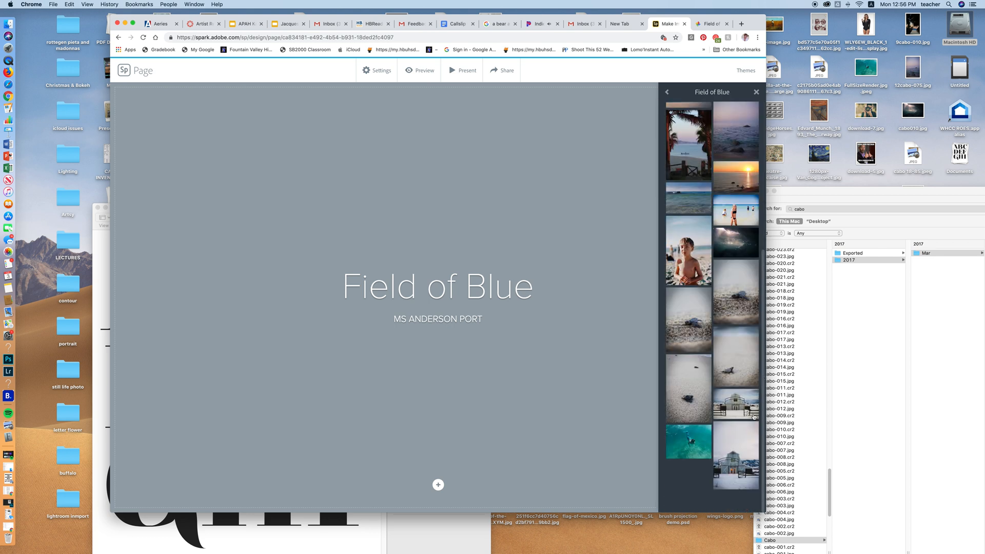
pyautogui.moveTo(764, 419); pyautogui.dragTo(764, 390)
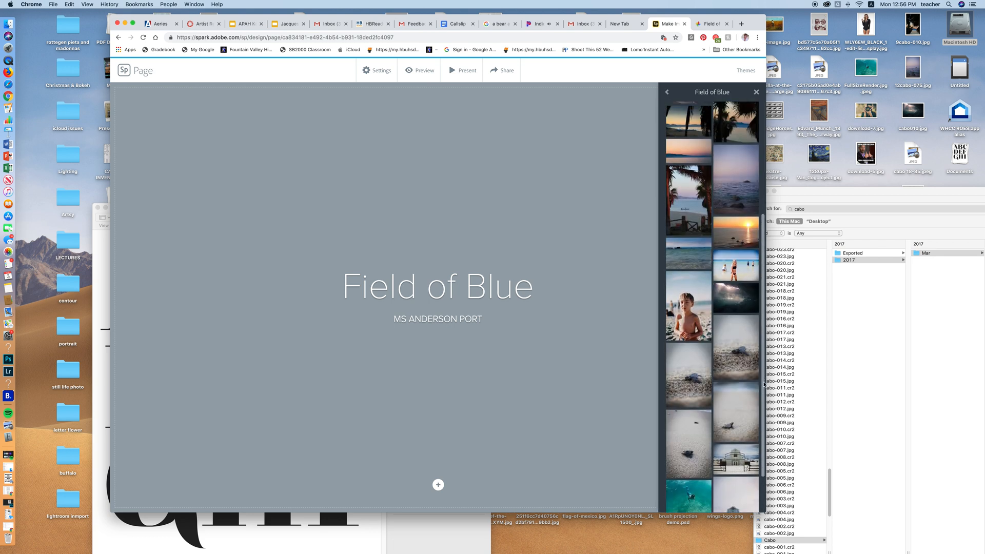
pyautogui.click(693, 260)
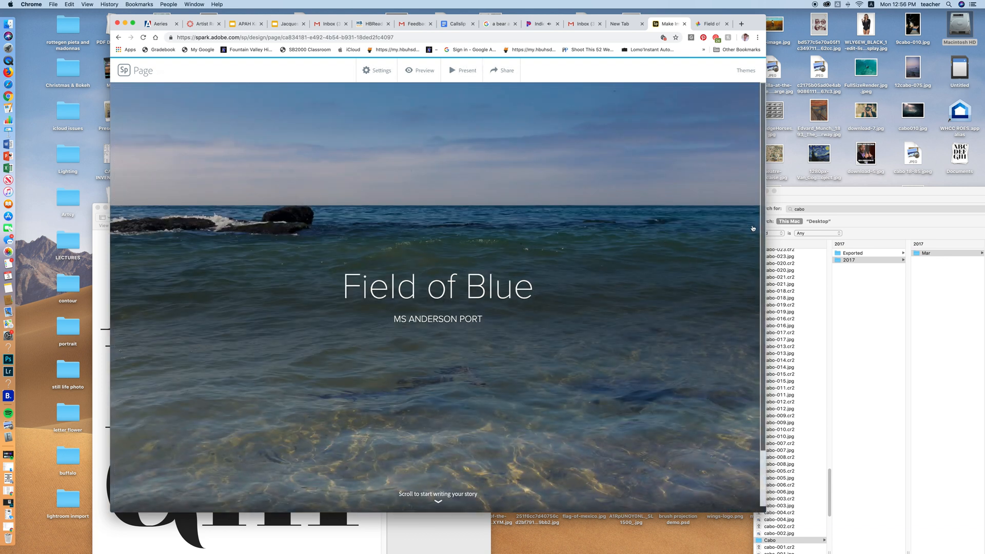
# Add a text section below the cover, enter "The Tiger's Wife" in it and clear that text again
pyautogui.scroll(-3, 764, 232)
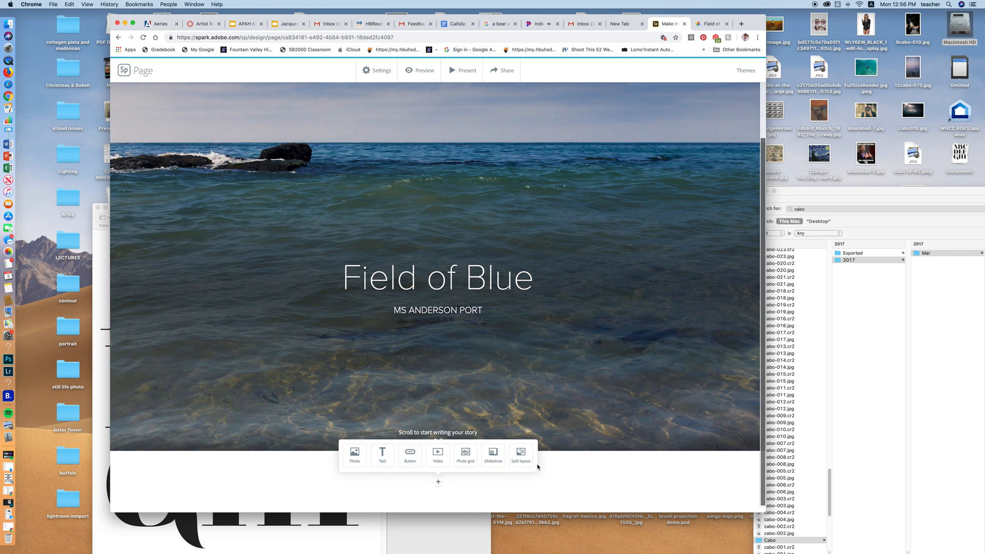
pyautogui.click(382, 454)
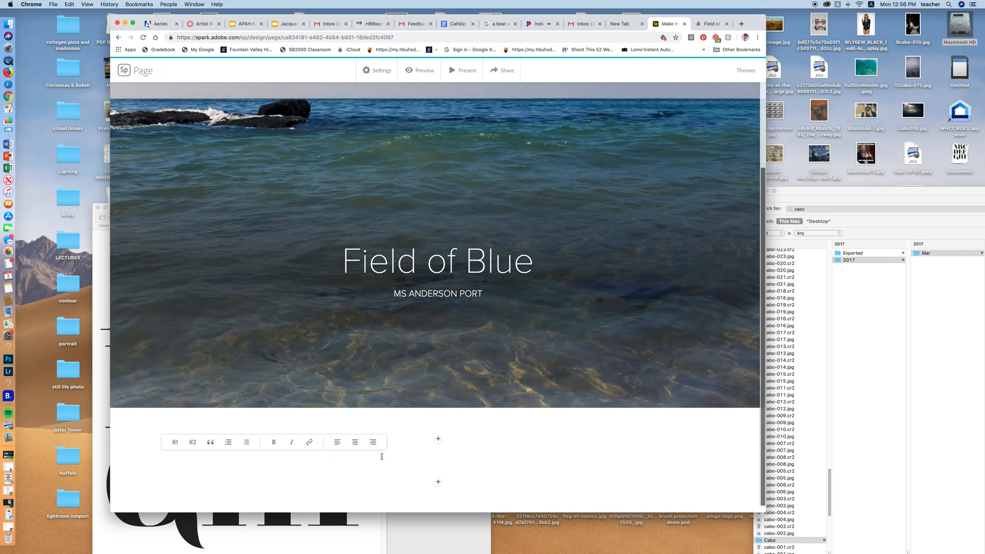
pyautogui.write("The Tiger's Wife")
pyautogui.press('super+a')
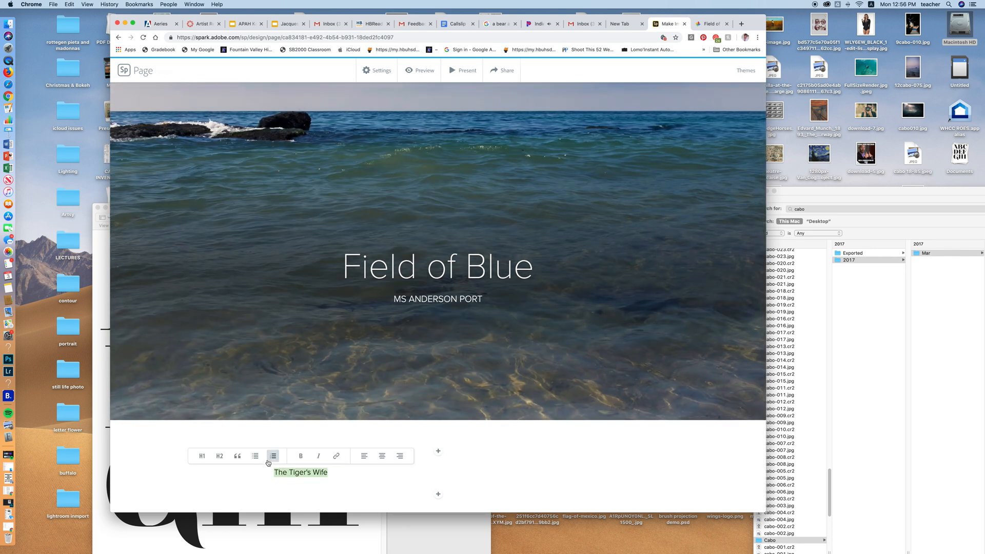
pyautogui.press('BackSpace')
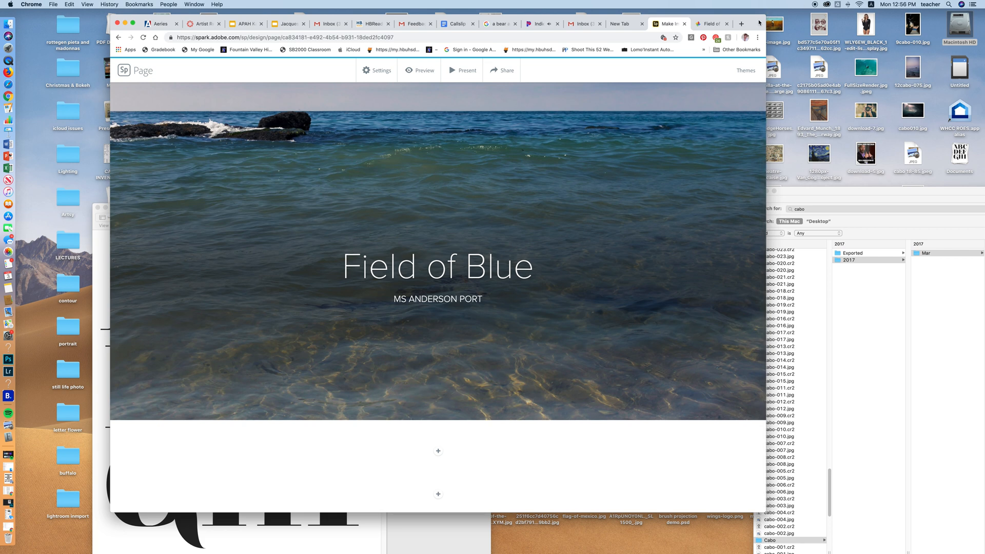
# Search the web for "the ocean kisses the shoreline" in a separate browser page to find the quotation
pyautogui.click(742, 24)
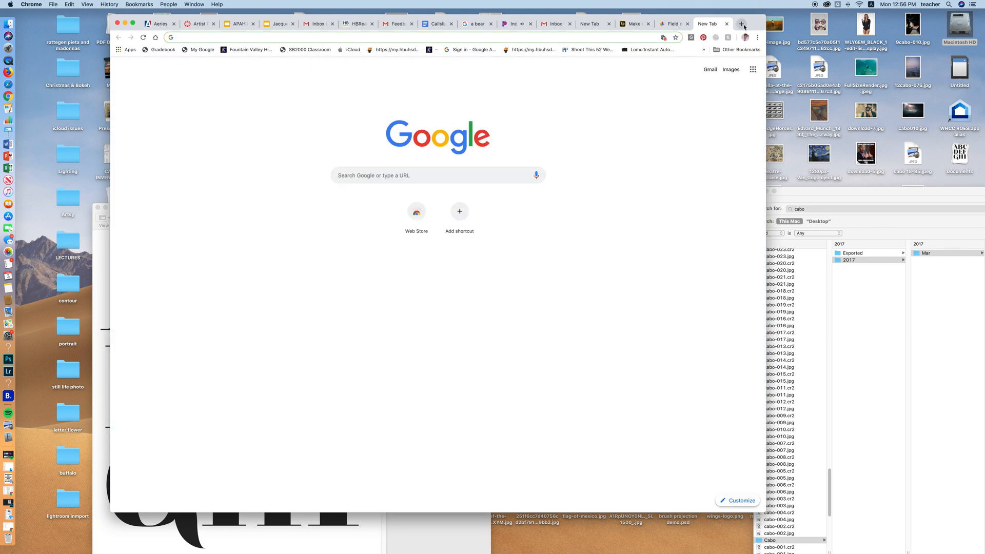
pyautogui.write('the oc')
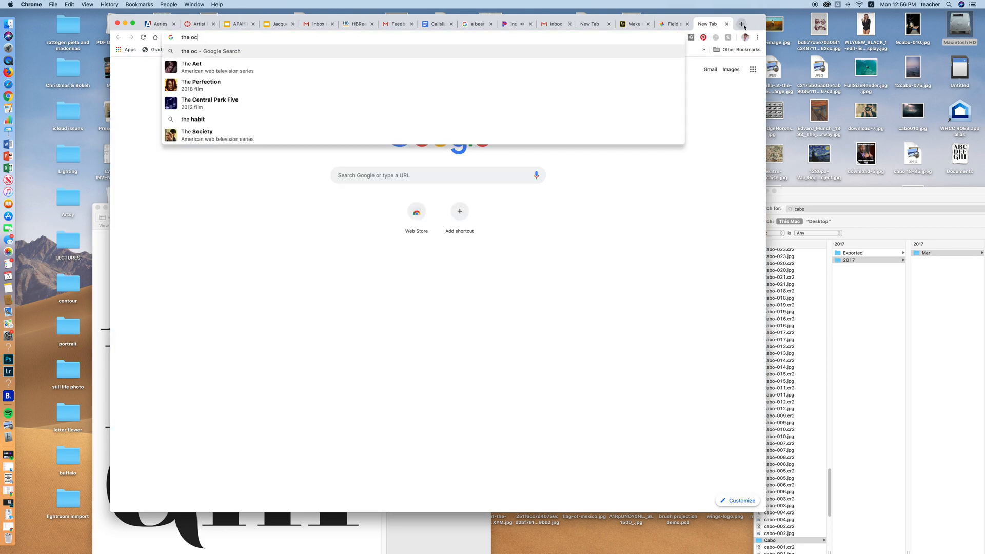
pyautogui.write('ean kisses ht')
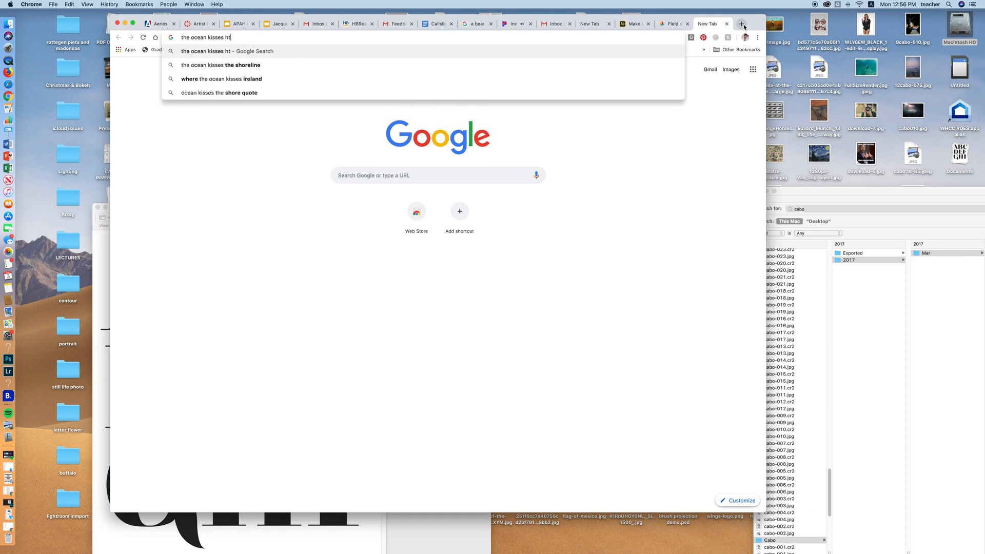
pyautogui.press('BackSpace')
pyautogui.press('BackSpace')
pyautogui.press('BackSpace')
pyautogui.click(253, 66)
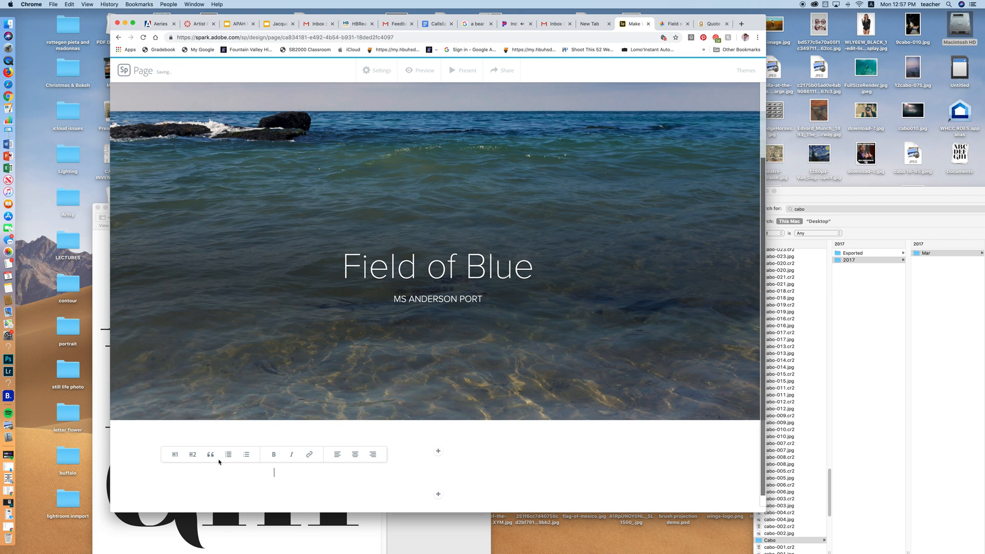
# Format the text section as a quote and enter the quotation "Because there's nothing more beautiful … sent away." followed by "Sarah Kay"
pyautogui.click(211, 456)
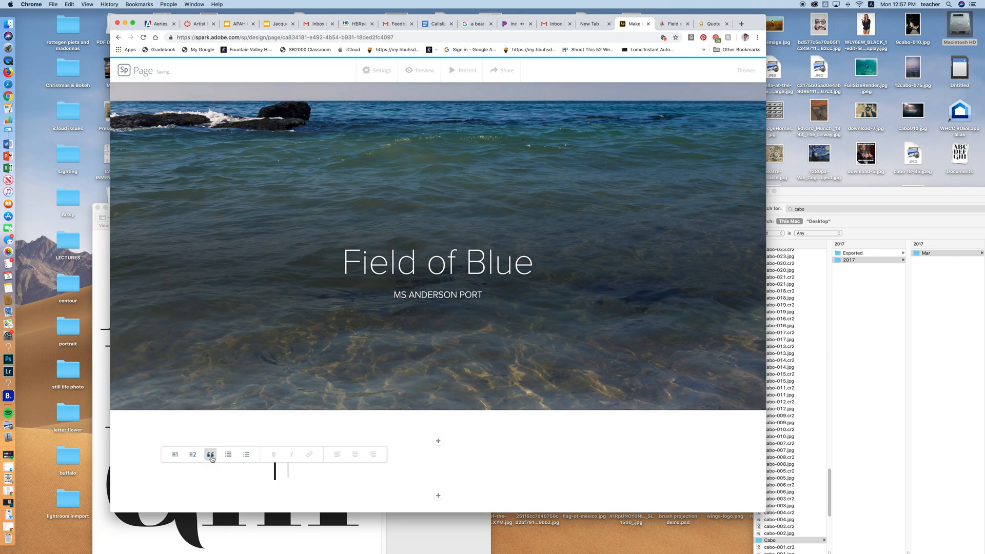
pyautogui.write('"Because there’s nothing more beautiful than the way the ocean refuses to stop kissing the shoreline, no matter how many times it’s sent away."')
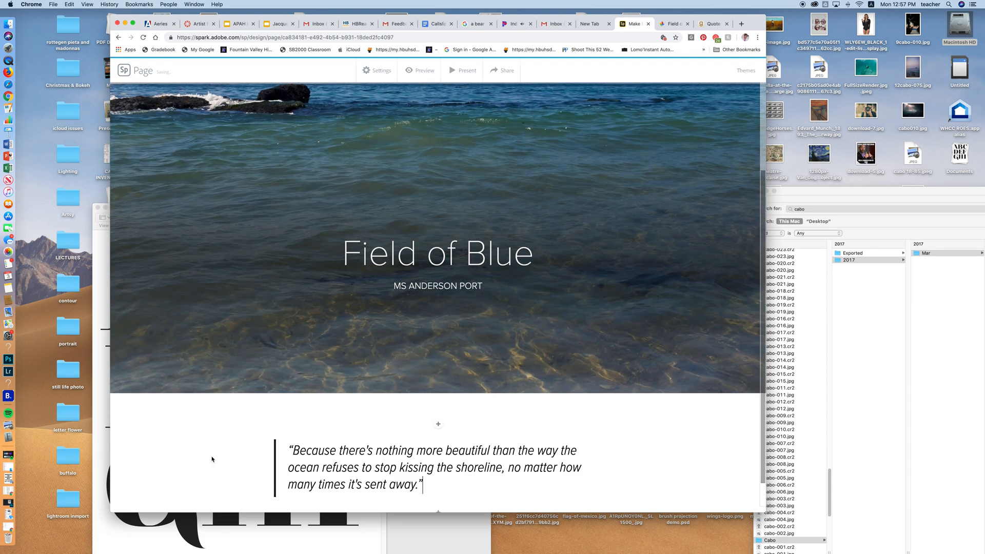
pyautogui.write('Sarah')
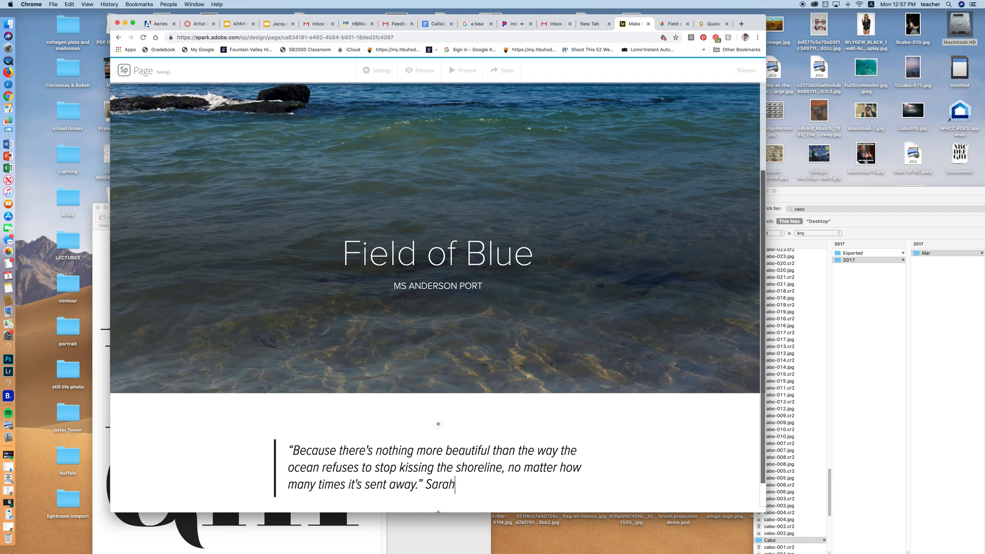
pyautogui.write(' Kay')
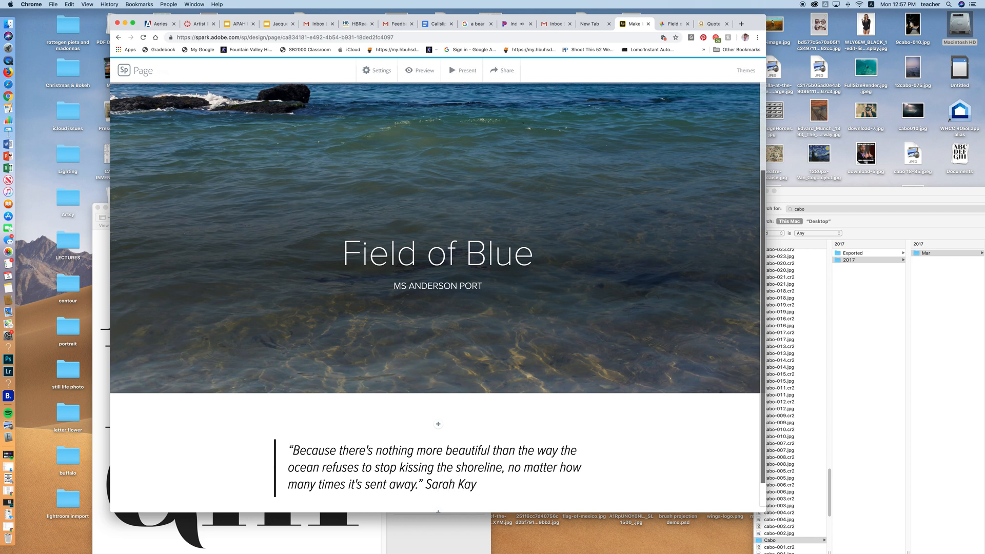
# Add a photo grid below the quote with the boy, baby turtle and girl-at-the-beach photos from the "Field of Blue" album
pyautogui.scroll(-2, 579, 419)
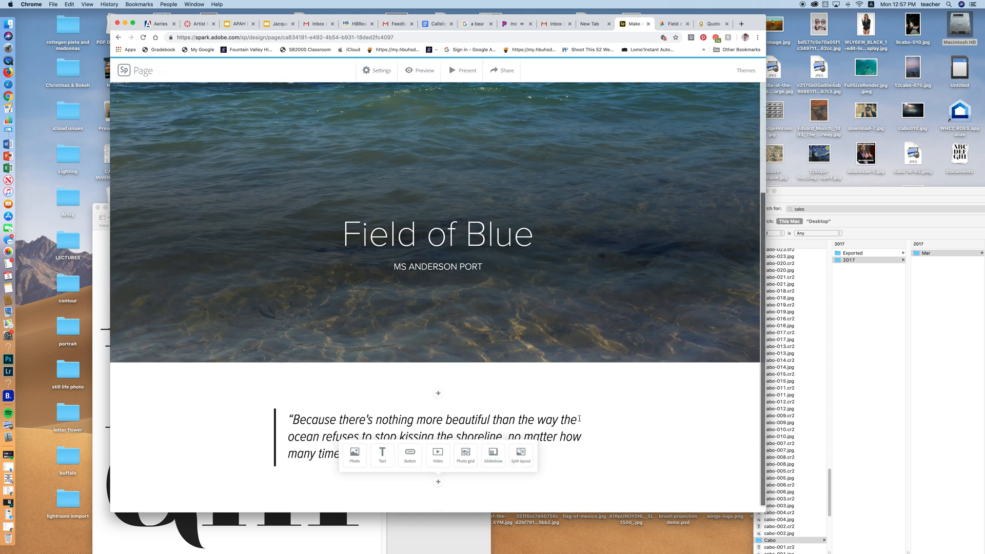
pyautogui.click(439, 483)
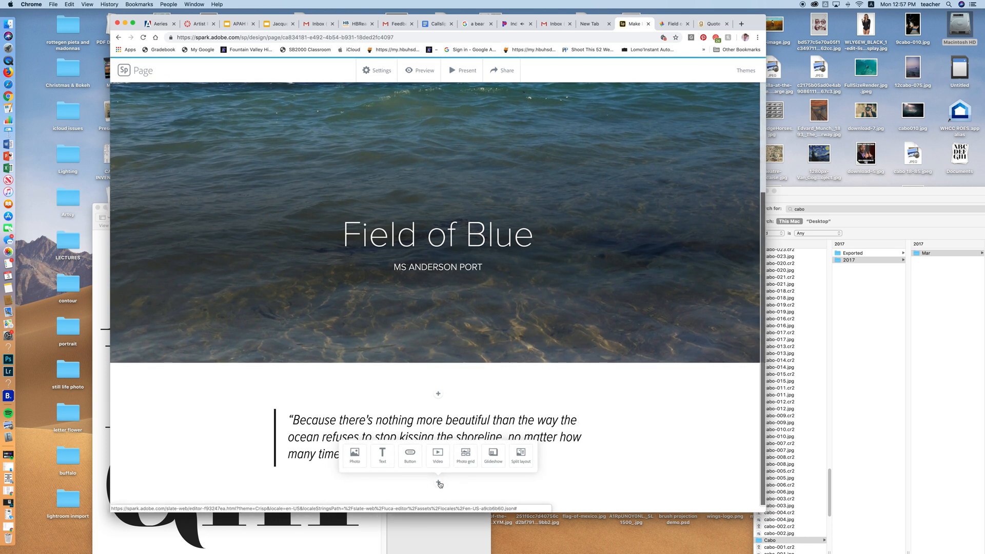
pyautogui.click(466, 461)
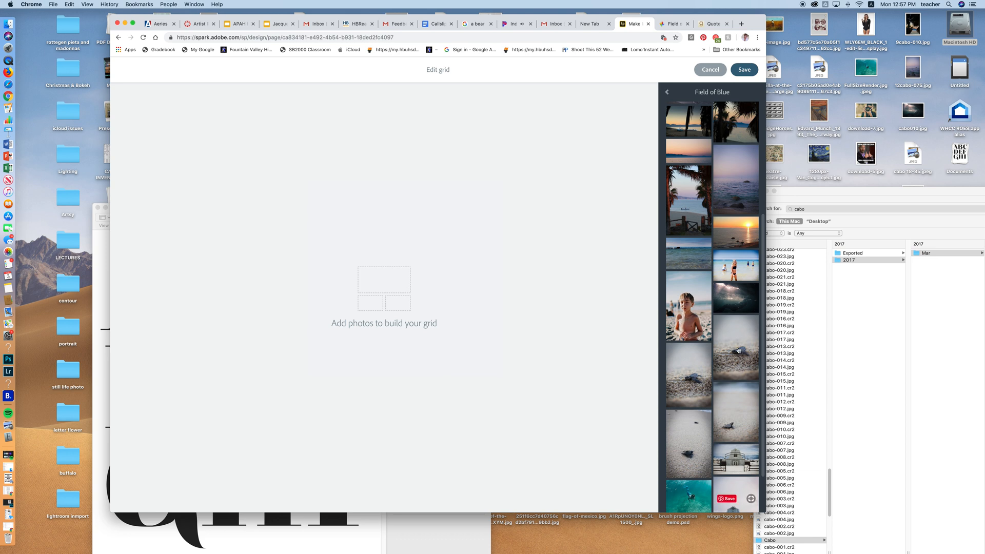
pyautogui.click(693, 314)
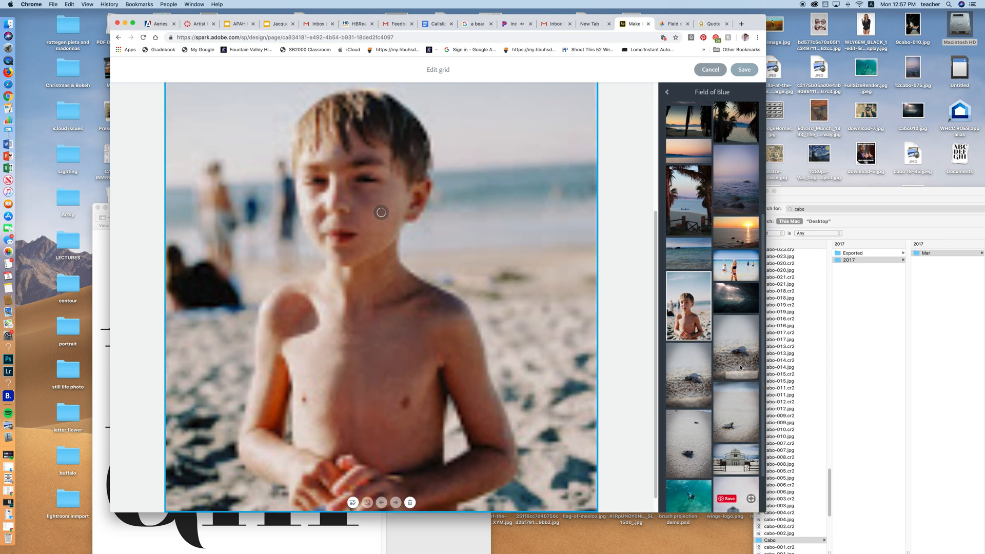
pyautogui.click(740, 367)
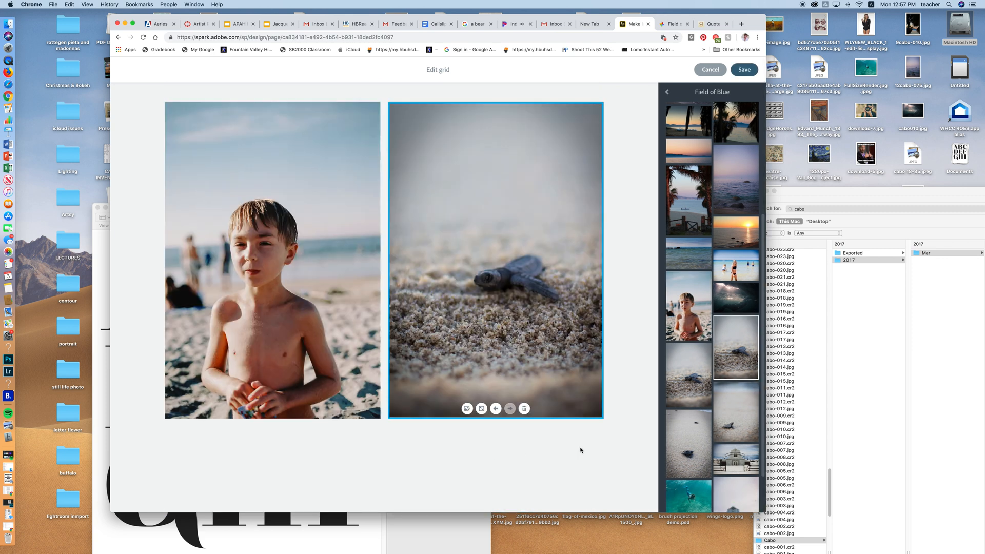
pyautogui.click(739, 273)
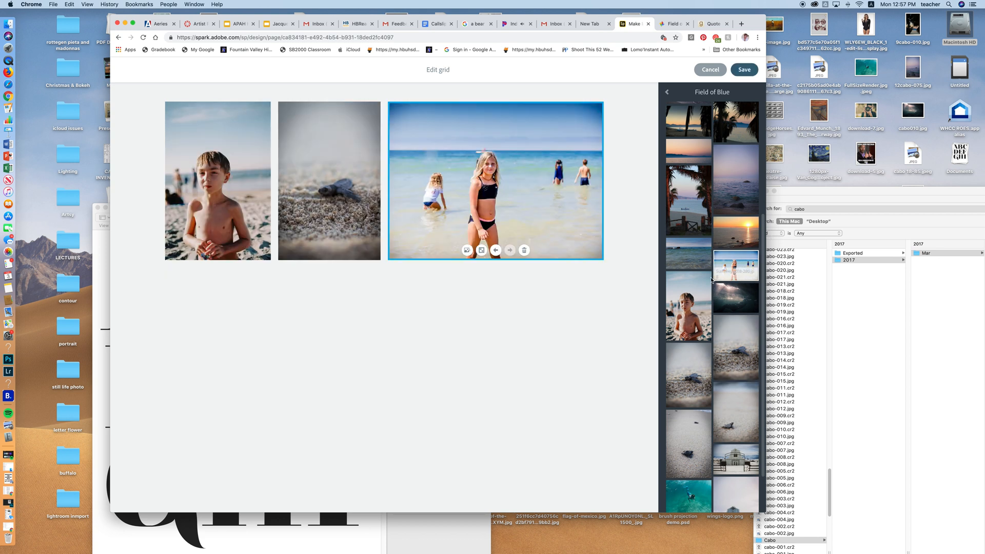
# Enlarge the girl's photo to full width, move it ahead of the boy and turtle photos, and save the grid
pyautogui.click(482, 252)
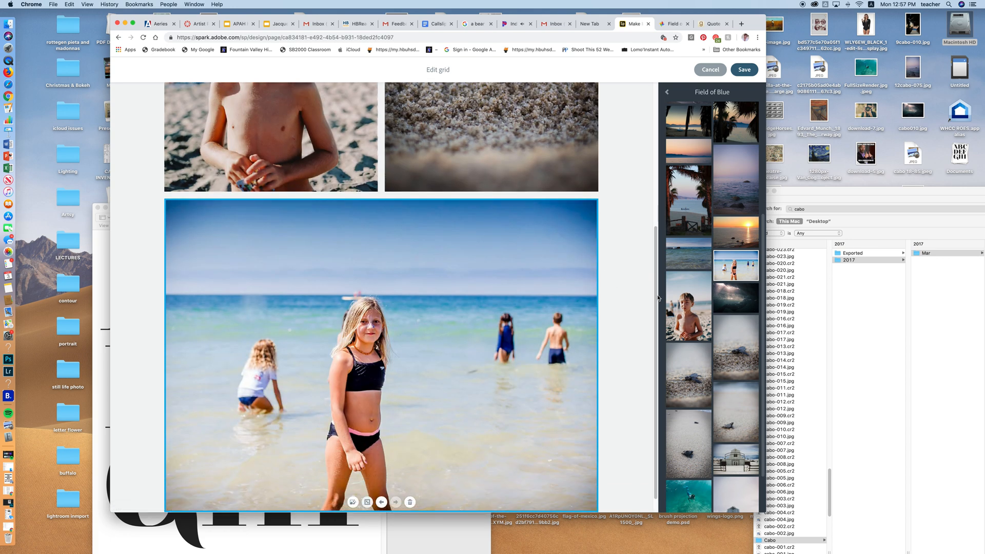
pyautogui.moveTo(656, 298); pyautogui.dragTo(655, 162)
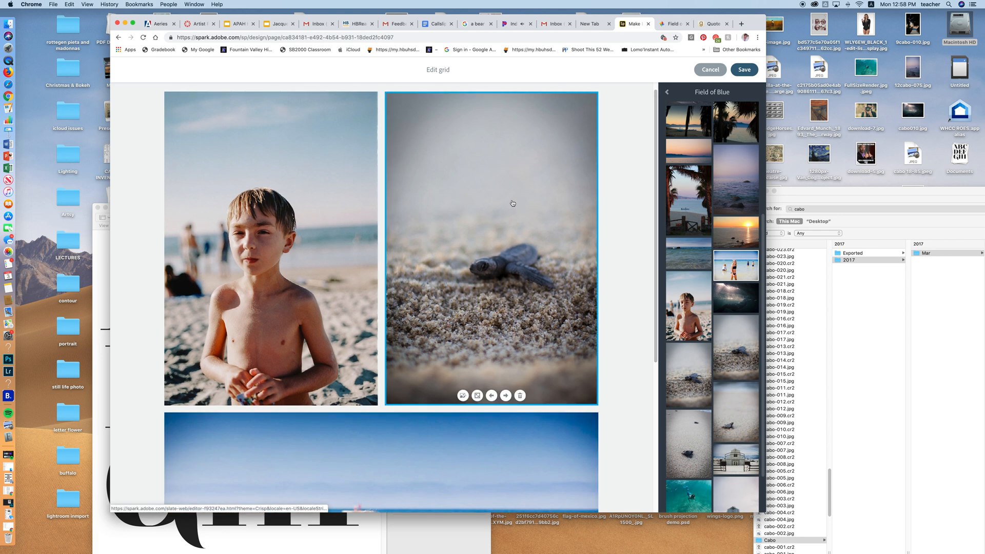
pyautogui.click(505, 396)
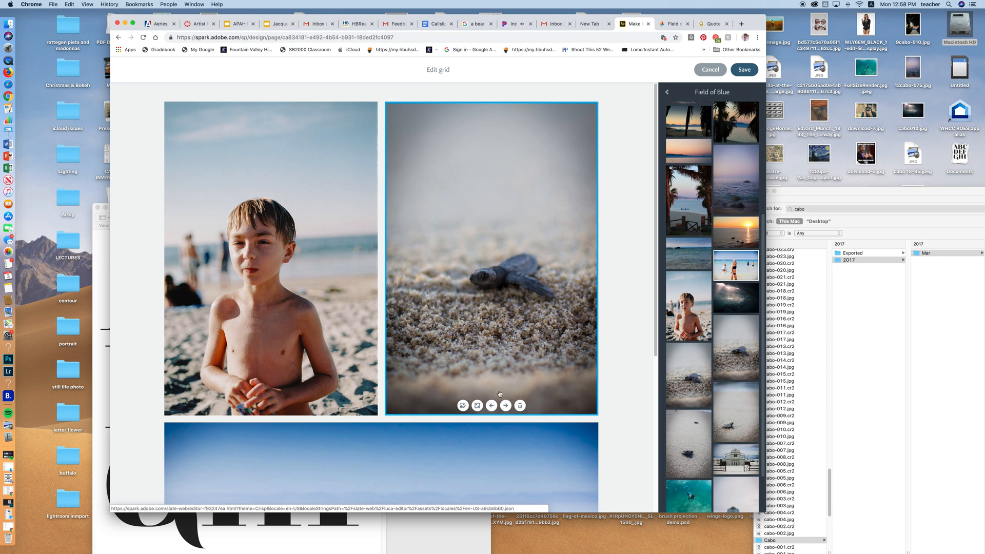
pyautogui.scroll(-1, 658, 353)
pyautogui.scroll(-5, 658, 353)
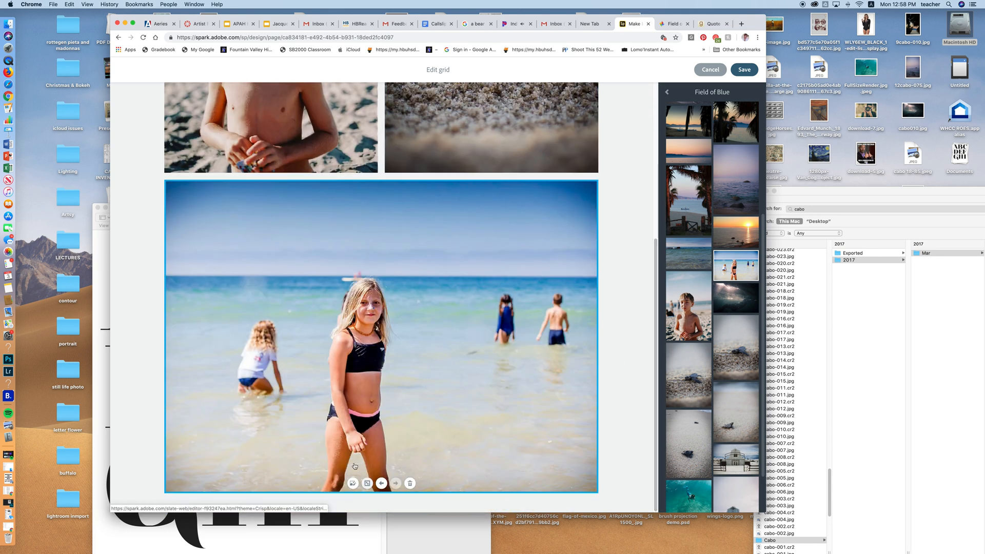
pyautogui.click(381, 482)
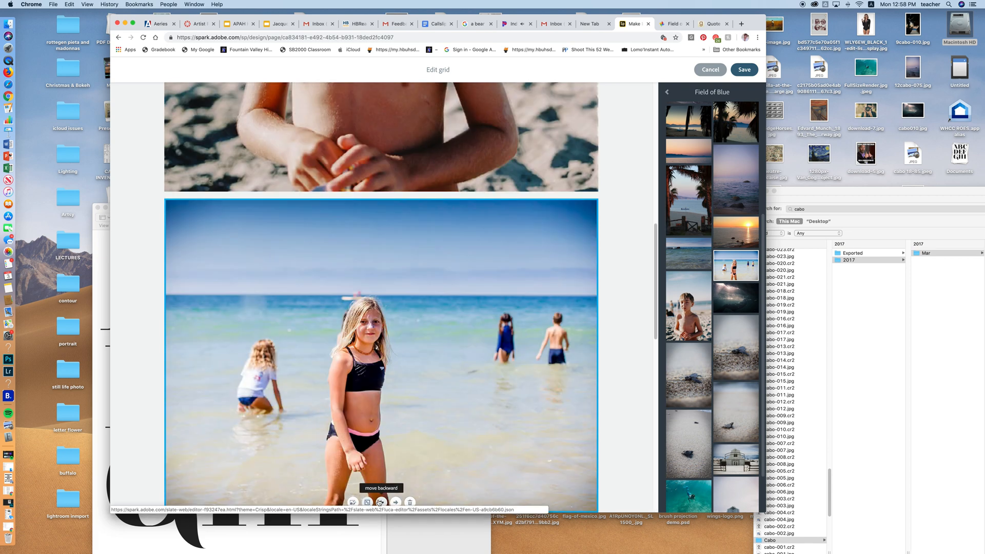
pyautogui.click(381, 502)
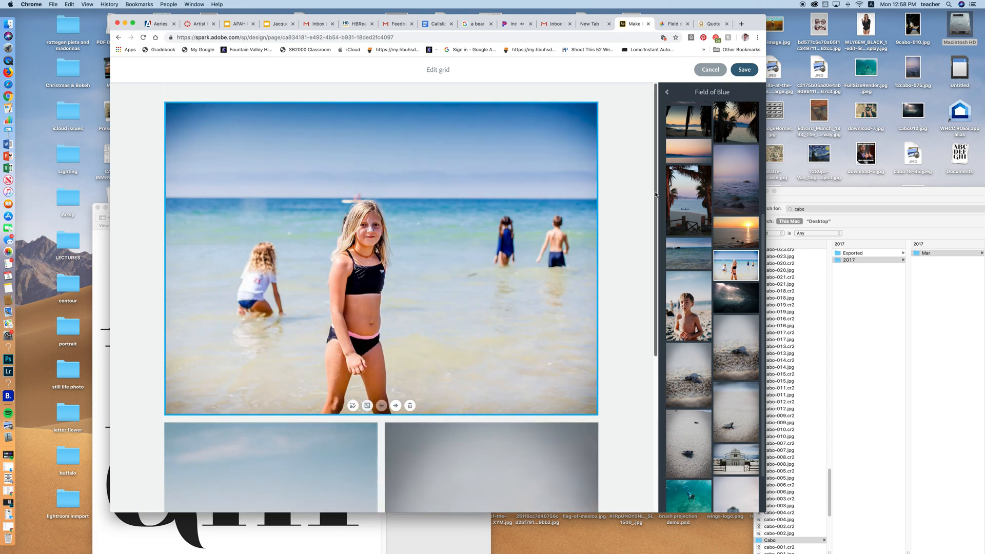
pyautogui.scroll(-5, 657, 381)
pyautogui.scroll(5, 657, 336)
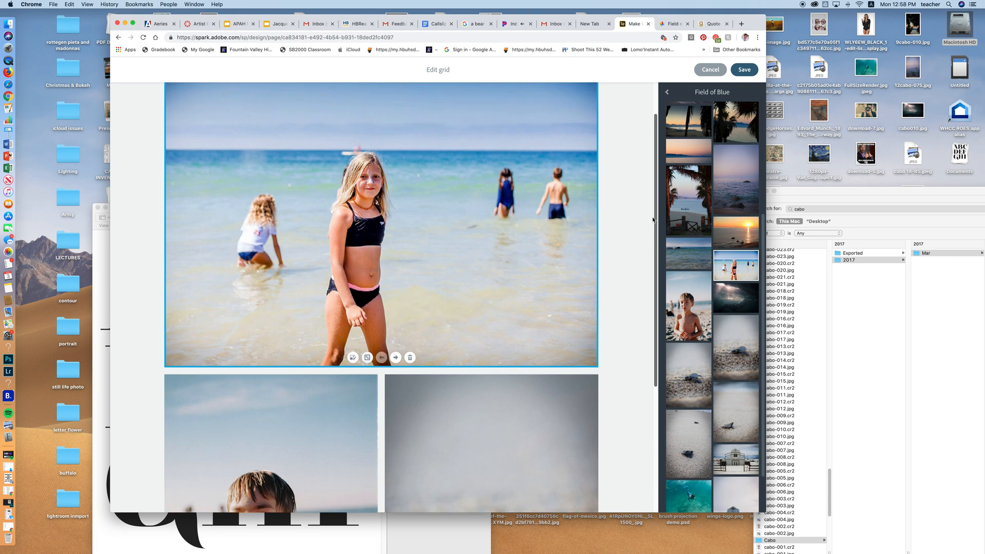
pyautogui.scroll(-5, 657, 359)
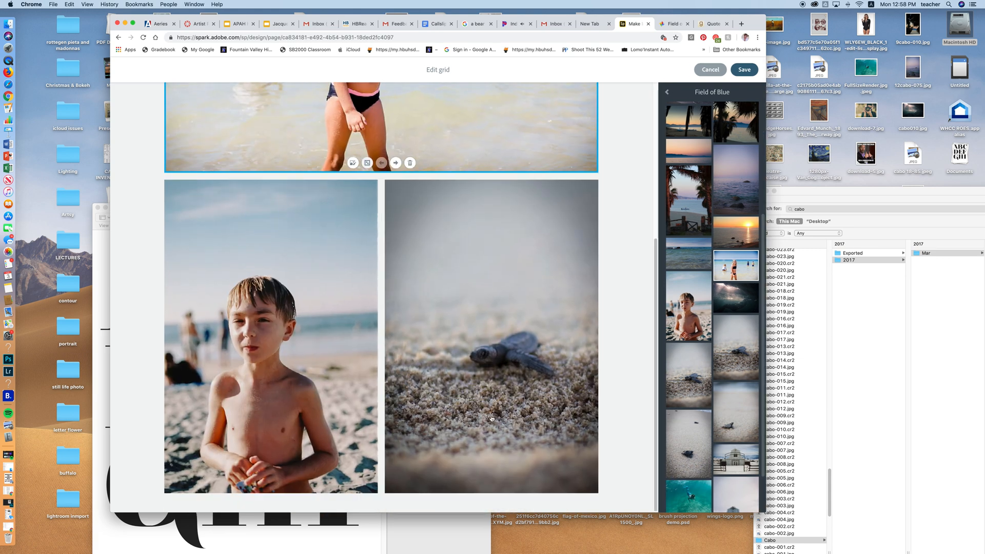
pyautogui.click(745, 71)
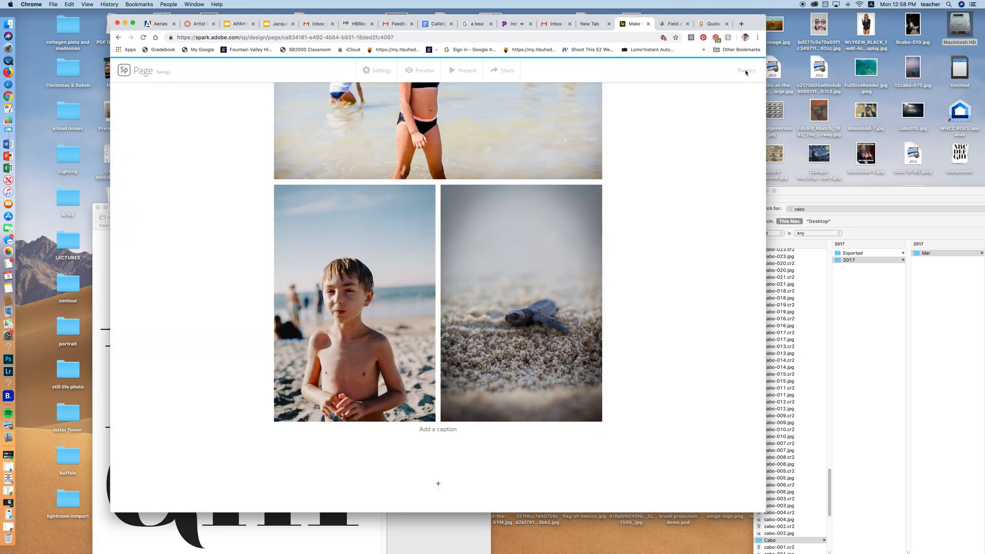
# Review the saved photo grid and caption it "The little ones love the sand and sea"
pyautogui.scroll(3, 630, 236)
pyautogui.scroll(3, 630, 236)
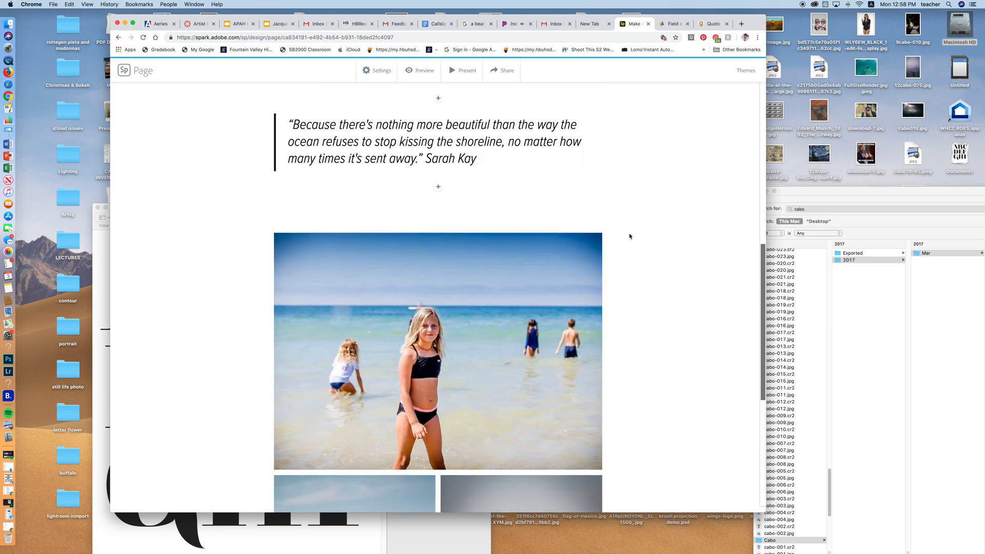
pyautogui.scroll(-6, 630, 236)
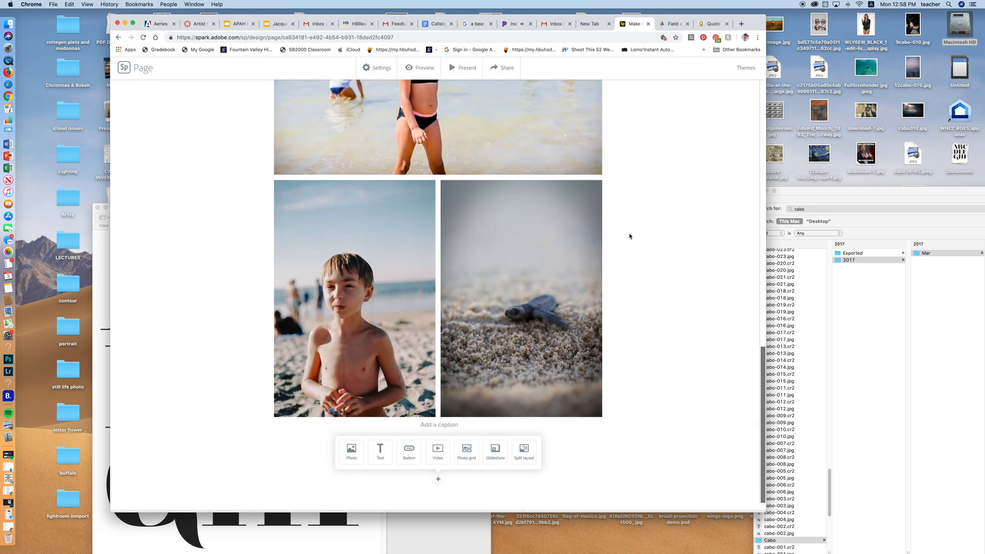
pyautogui.click(442, 427)
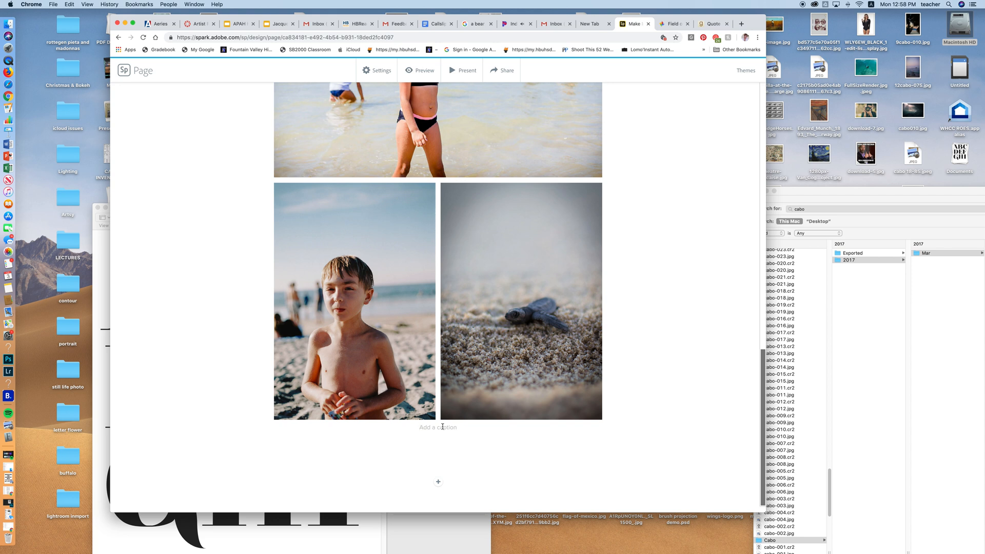
pyautogui.write('The li')
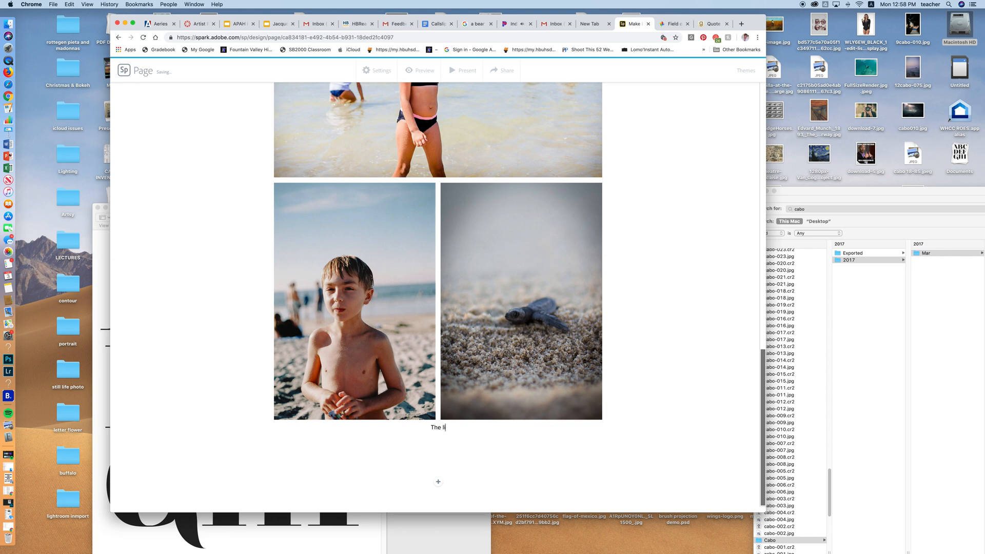
pyautogui.write('ttle ones love the sand and sea')
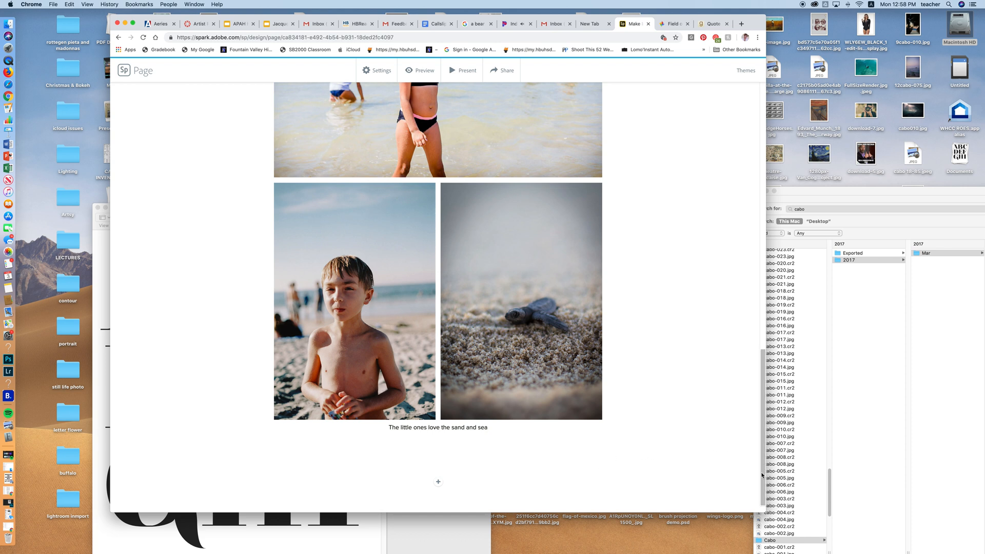
# Add a glideshow below the photo grid with the baby turtle, beached boats, palm sunset and purple seascape photos, and save it
pyautogui.scroll(2, 763, 465)
pyautogui.moveTo(764, 460); pyautogui.dragTo(749, 500)
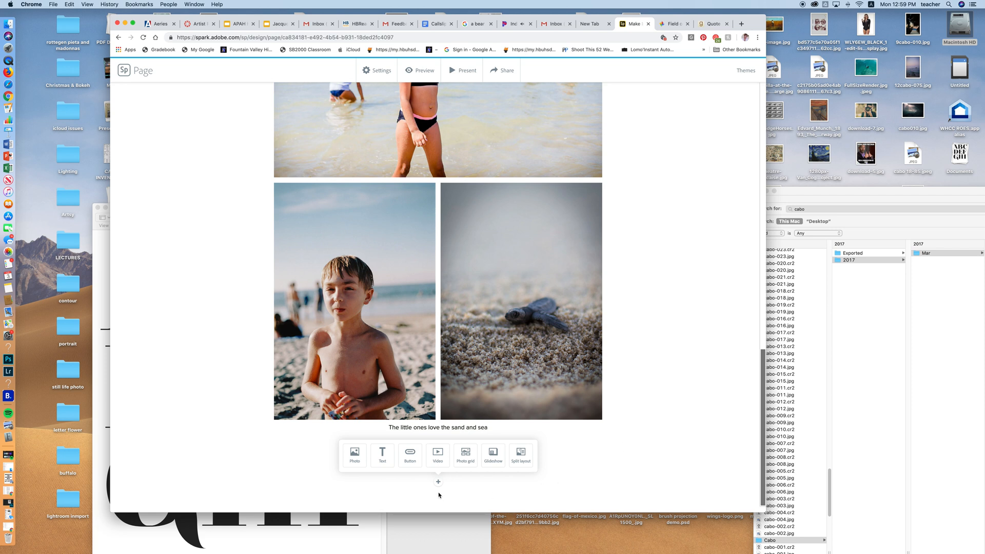
pyautogui.click(494, 461)
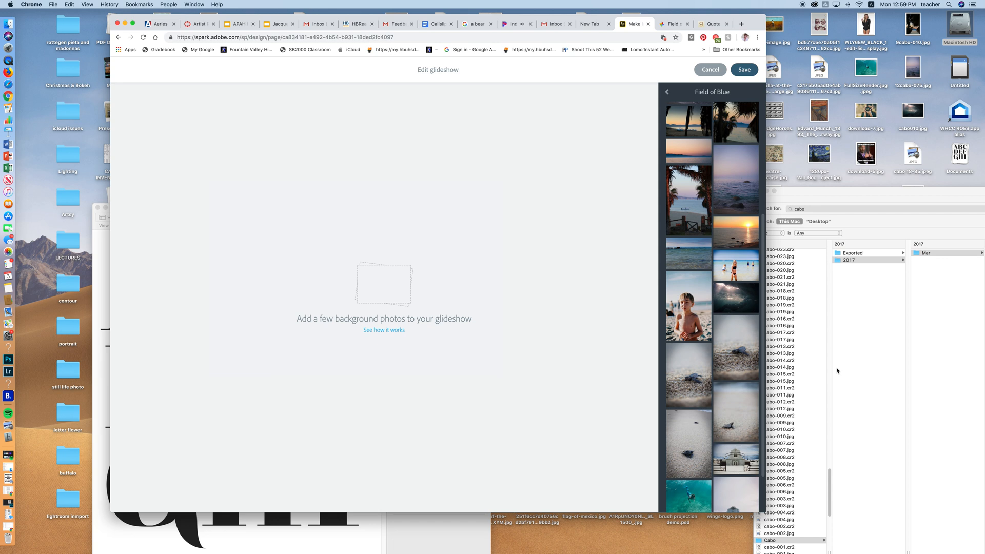
pyautogui.click(740, 416)
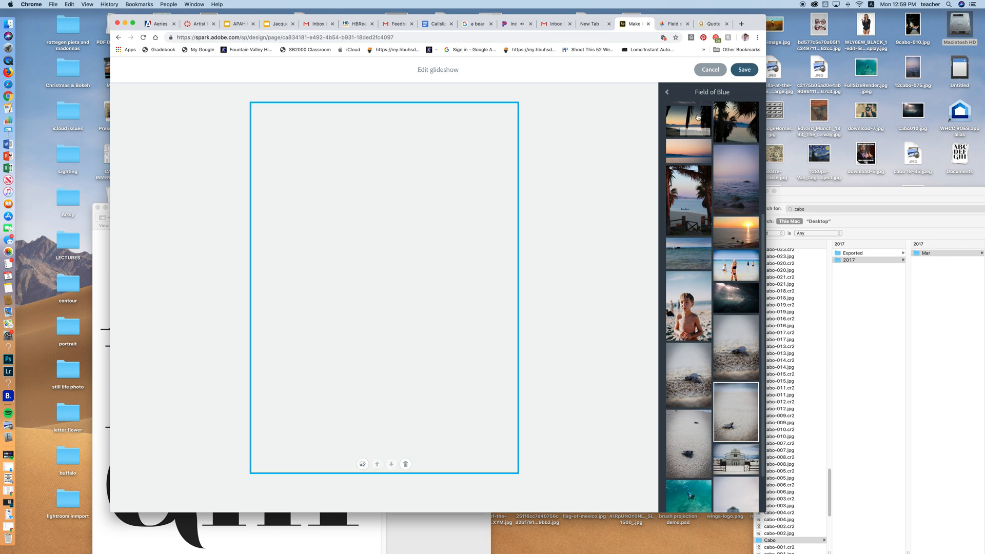
pyautogui.click(698, 117)
pyautogui.click(743, 121)
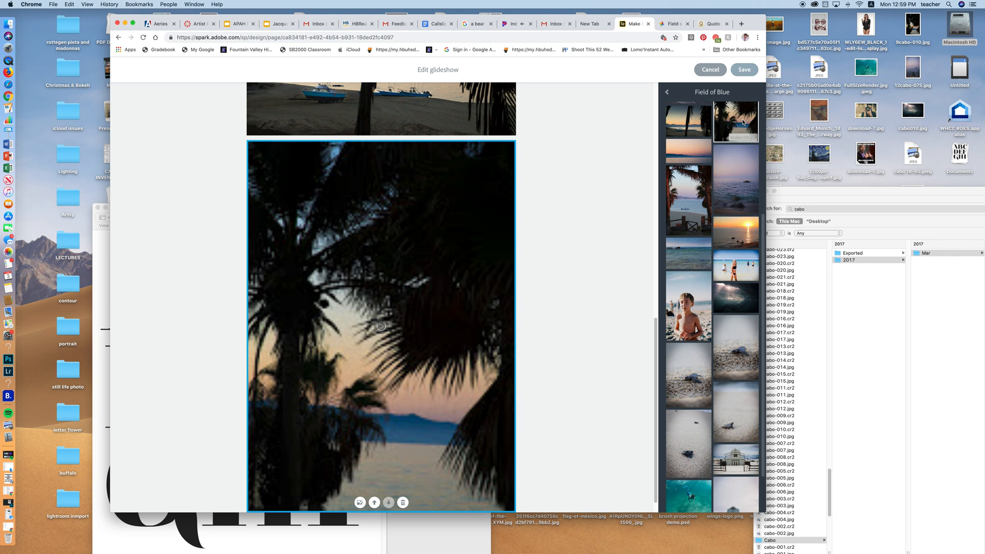
pyautogui.click(747, 179)
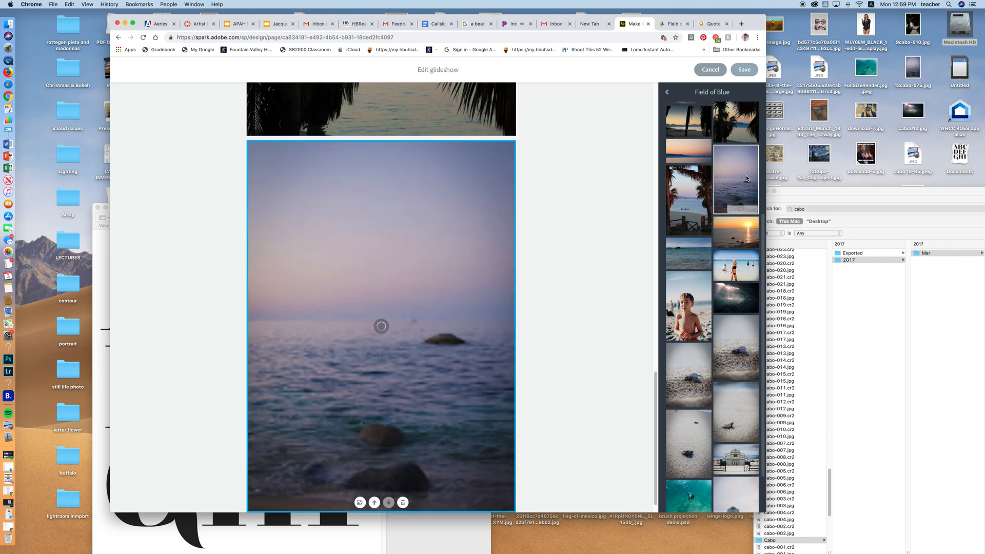
pyautogui.click(751, 69)
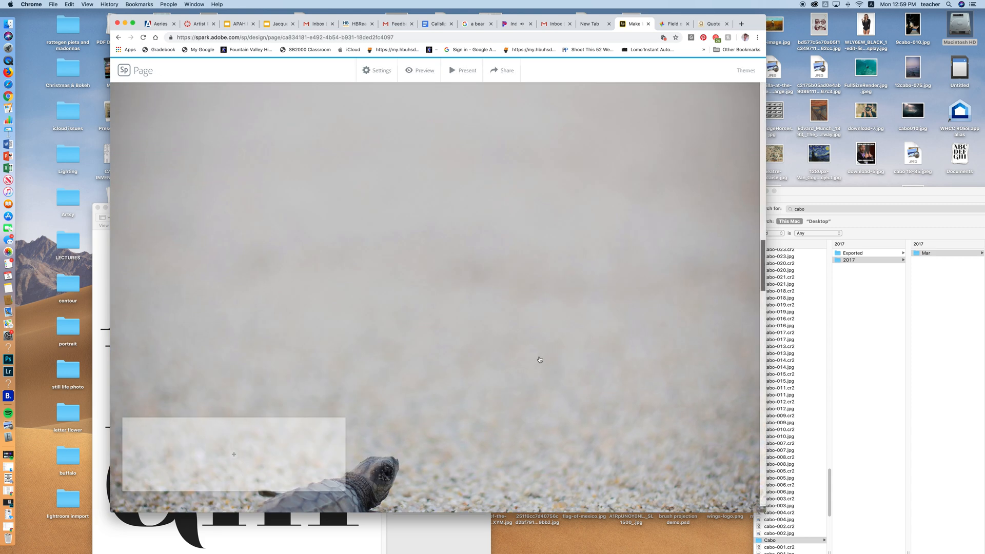
# Review the glideshow's photo transitions and the empty caption box on each photo
pyautogui.scroll(-5, 540, 359)
pyautogui.scroll(-10, 540, 360)
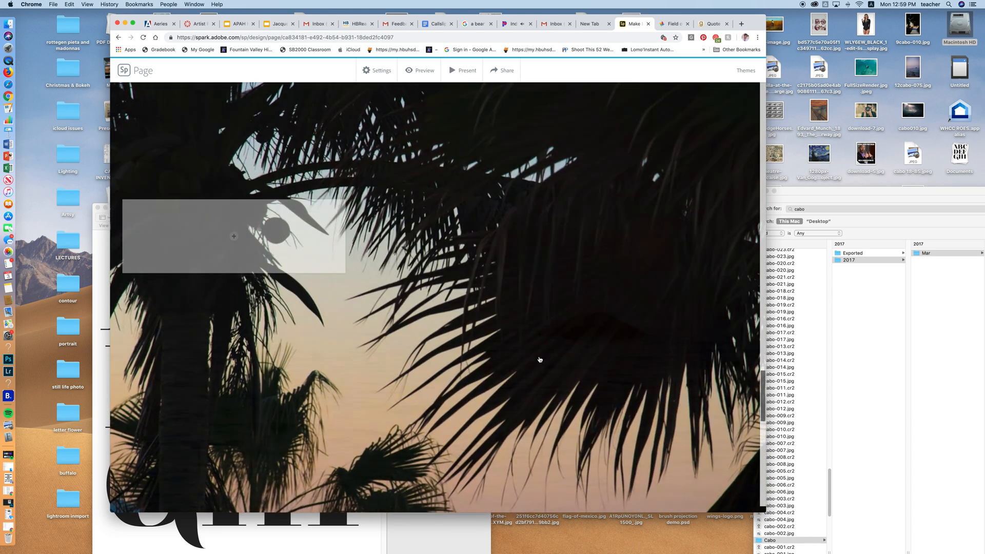
pyautogui.scroll(-5, 540, 359)
pyautogui.scroll(12, 540, 360)
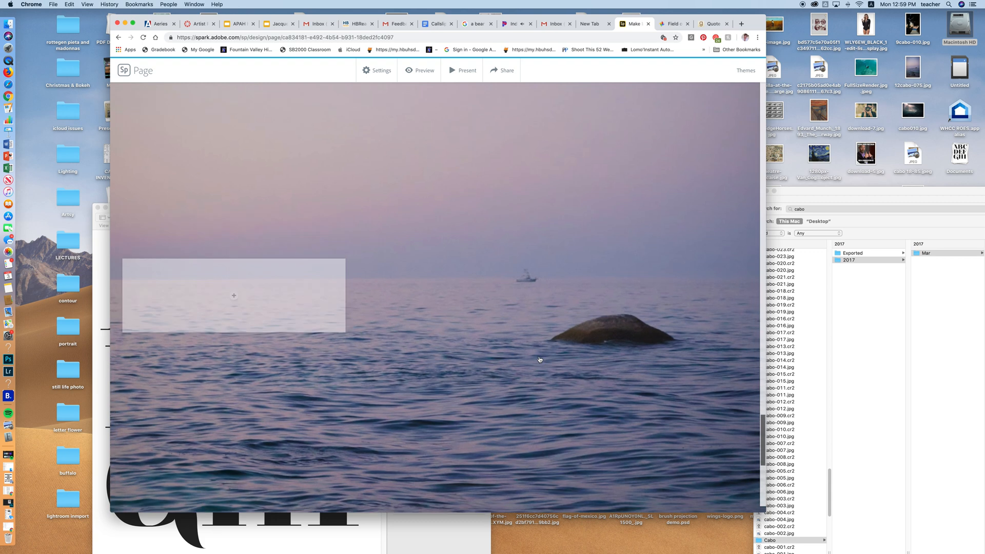
pyautogui.scroll(10, 540, 359)
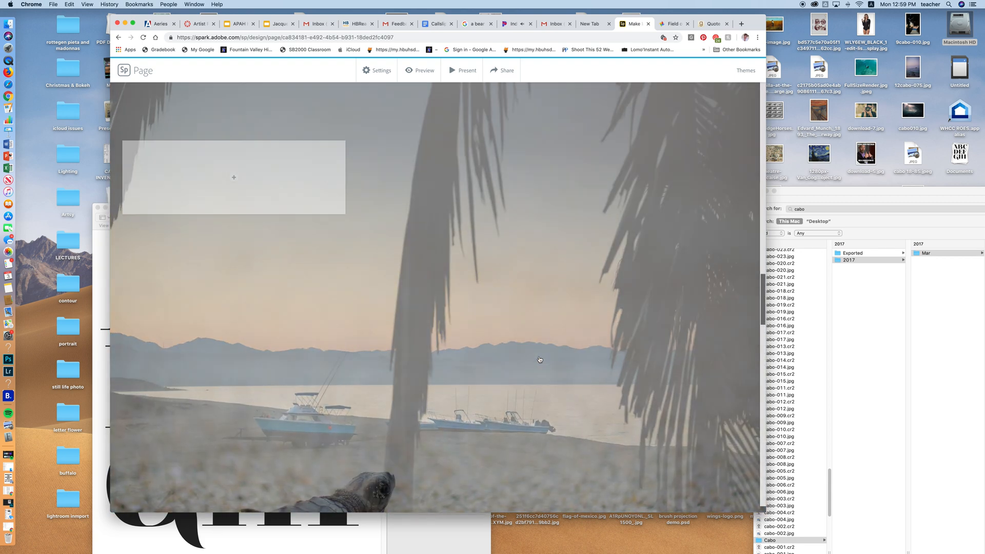
pyautogui.scroll(-5, 540, 359)
pyautogui.scroll(5, 540, 359)
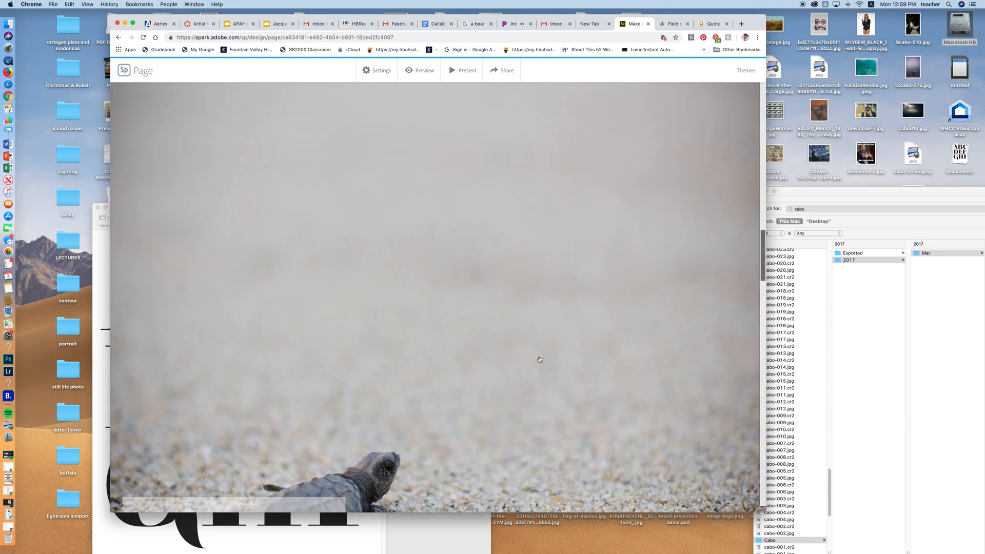
pyautogui.scroll(-2, 540, 359)
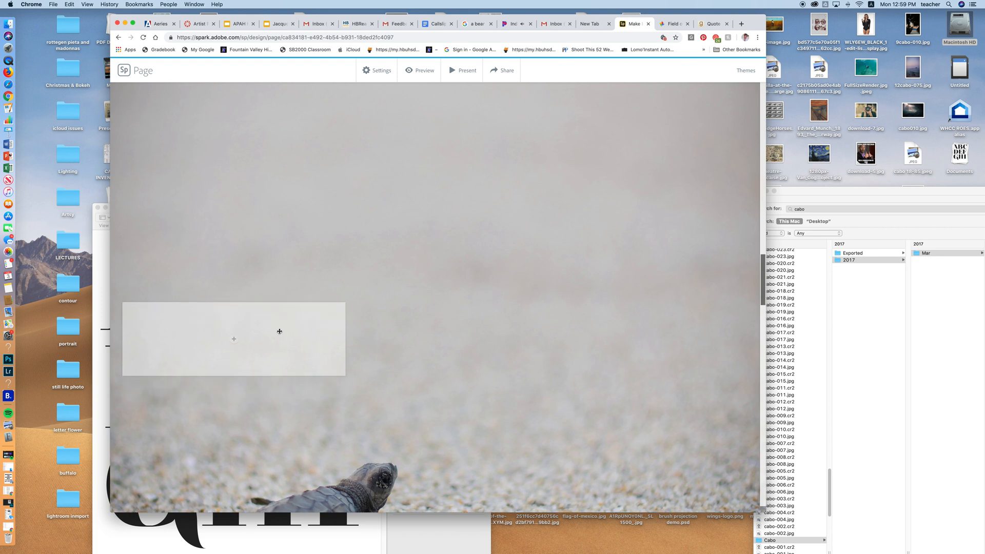
# Move the turtle photo's caption box to the right side of the photo and check how it scrolls
pyautogui.moveTo(280, 332); pyautogui.dragTo(673, 359)
pyautogui.scroll(-3, 440, 386)
pyautogui.scroll(5, 439, 386)
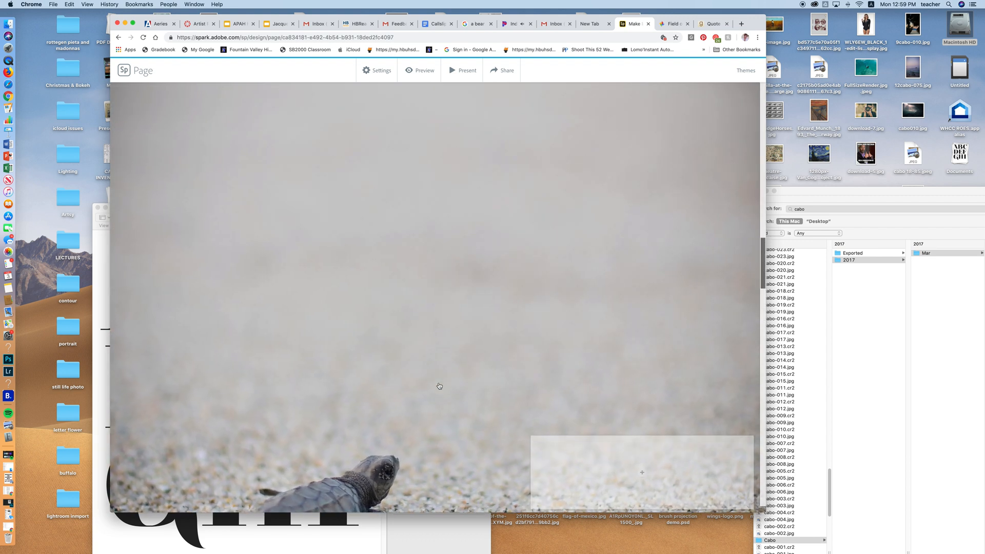
# Add the text "Looking towards the sea" to the caption box on the turtle photo
pyautogui.scroll(-2, 439, 386)
pyautogui.click(642, 347)
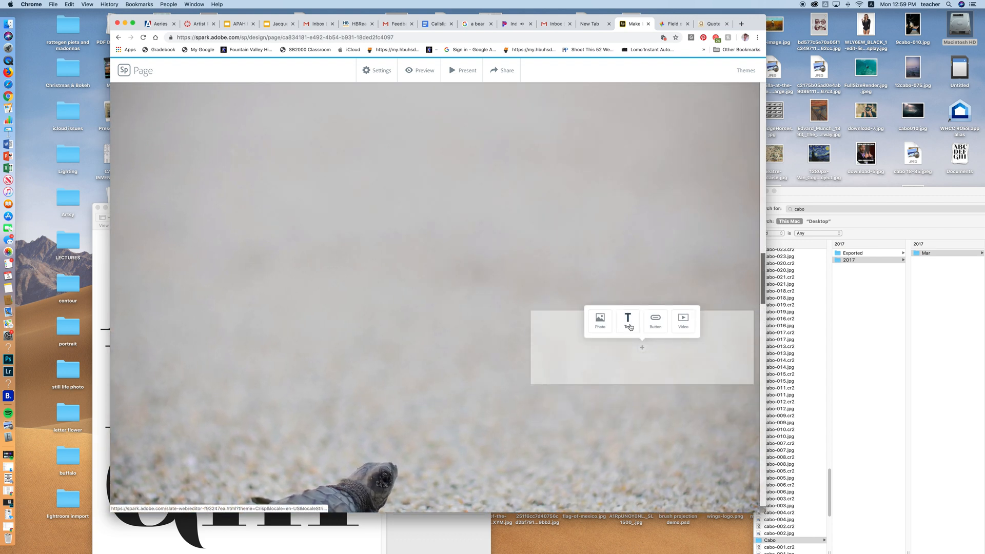
pyautogui.click(627, 321)
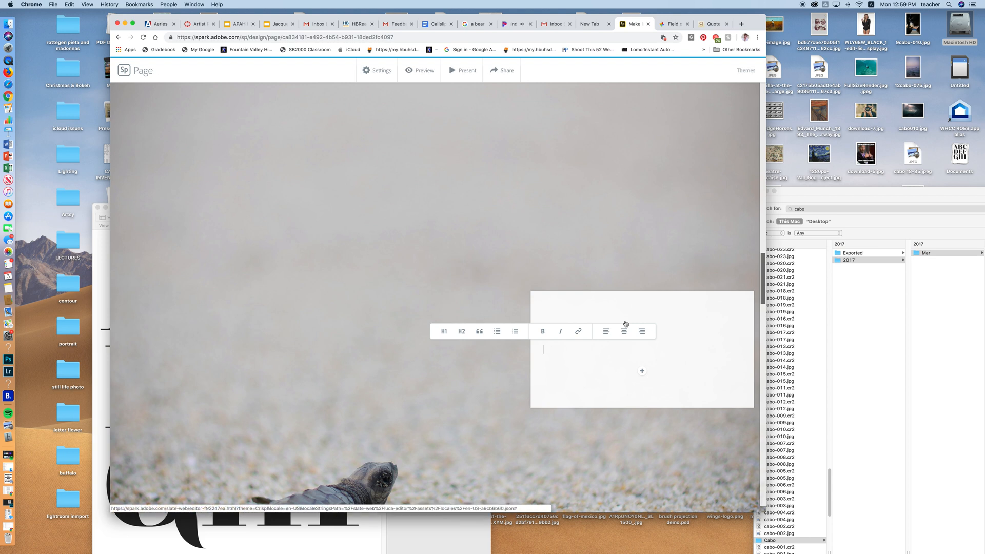
pyautogui.write('Looking towards the sea')
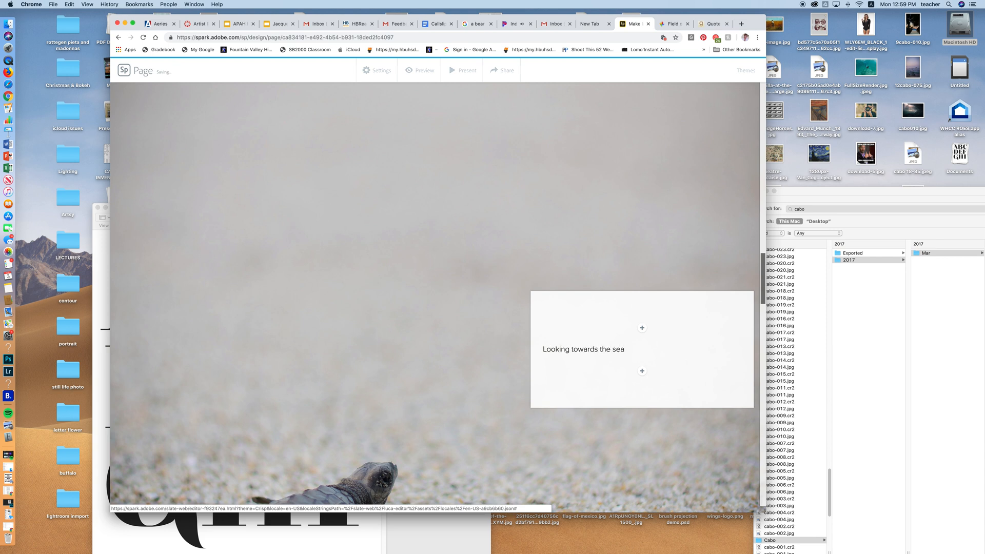
pyautogui.click(457, 345)
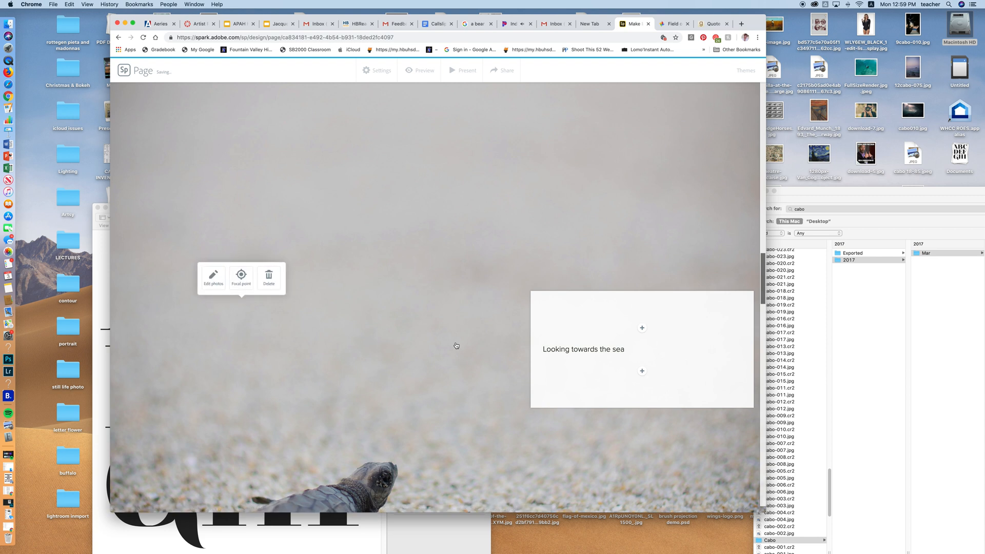
# Add the text "The possibilities are endless" to the beached boats photo's caption box, correcting the spelling of "possibilities"
pyautogui.scroll(-5, 456, 346)
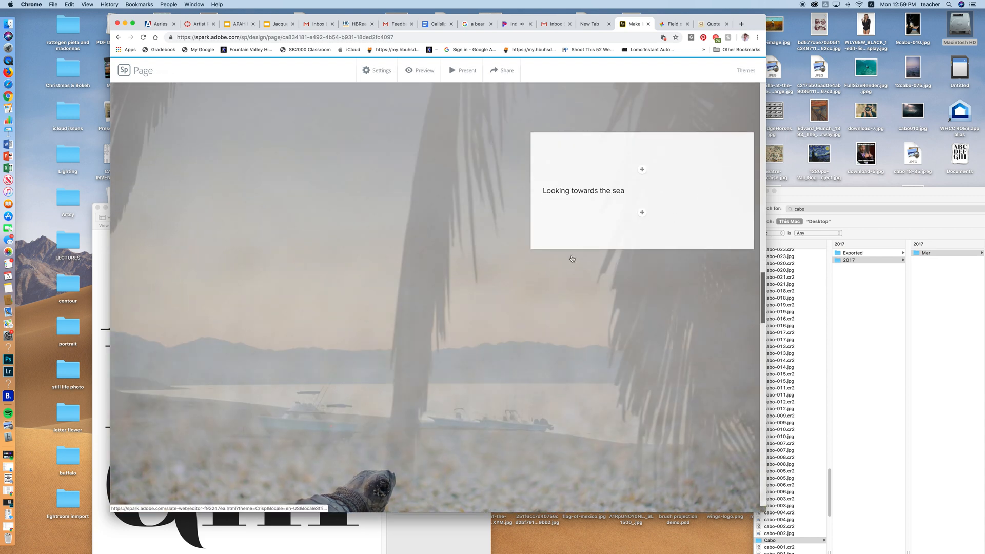
pyautogui.scroll(-5, 527, 294)
pyautogui.scroll(-3, 527, 294)
pyautogui.click(234, 242)
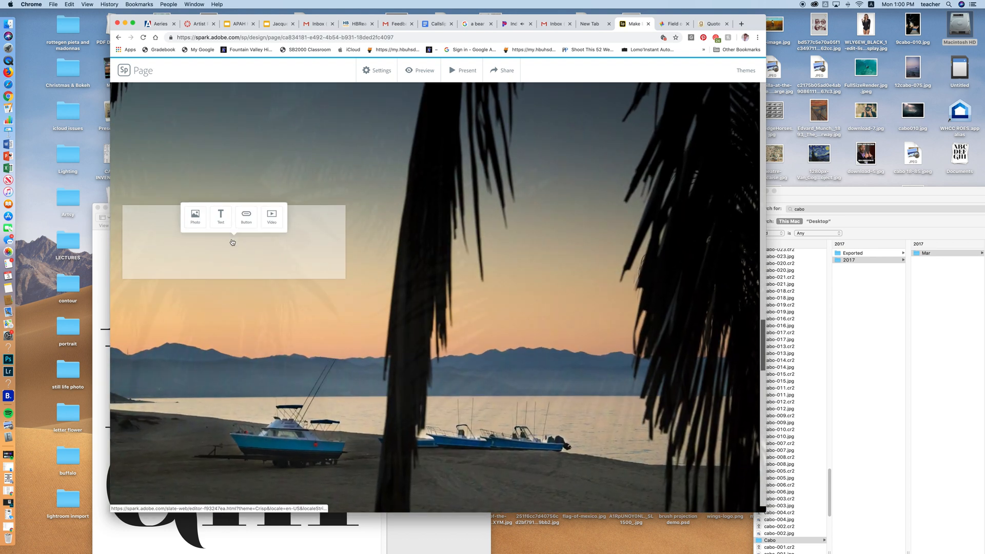
pyautogui.click(225, 219)
pyautogui.write('The possib')
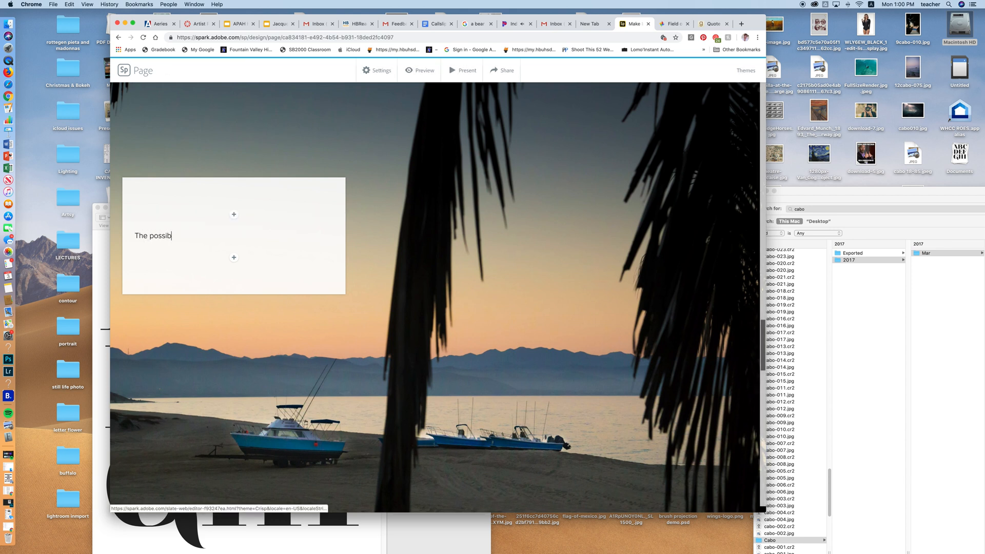
pyautogui.write('ilites are endless')
pyautogui.rightClick(165, 236)
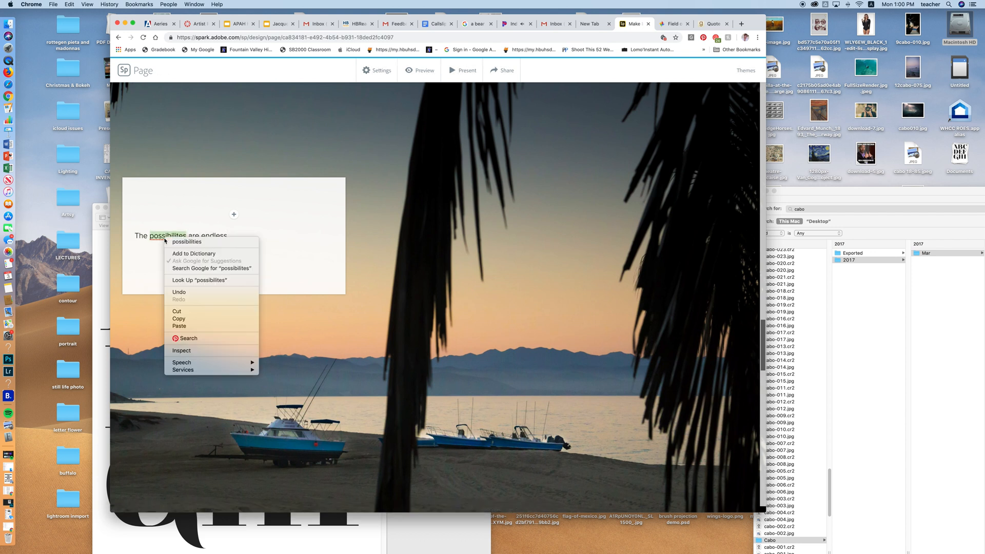
pyautogui.click(185, 242)
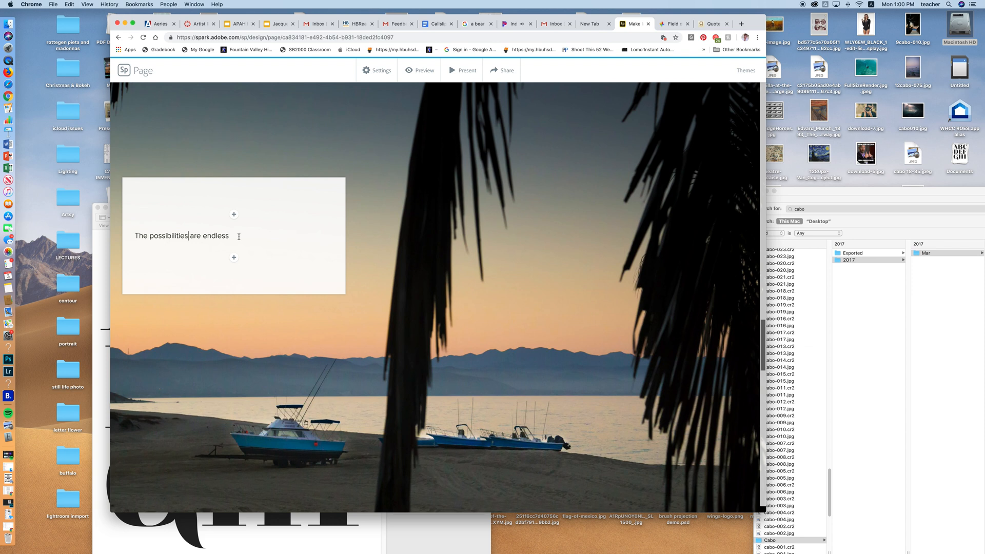
# Try centring the boats photo's caption, return it to left alignment, and format it as an H1 heading
pyautogui.click(238, 237)
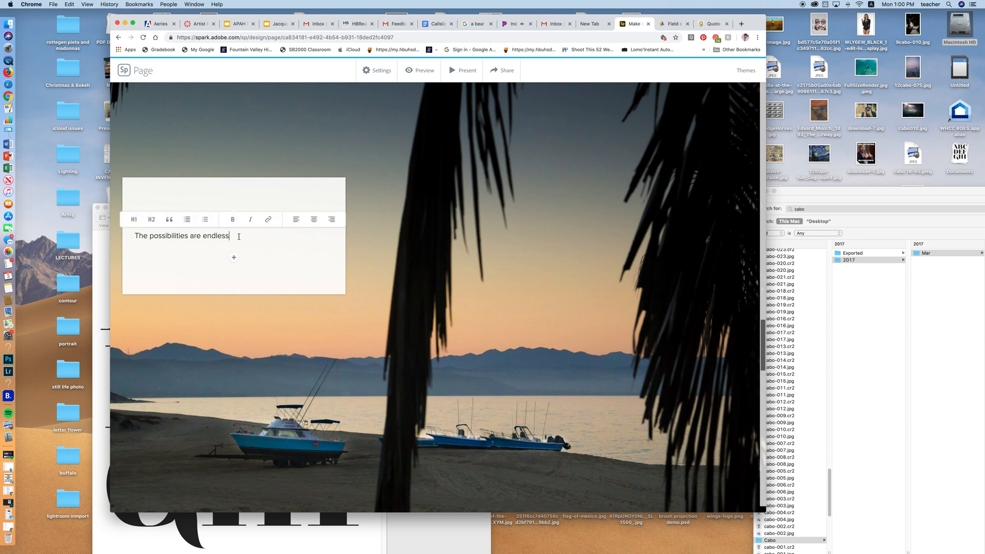
pyautogui.click(315, 220)
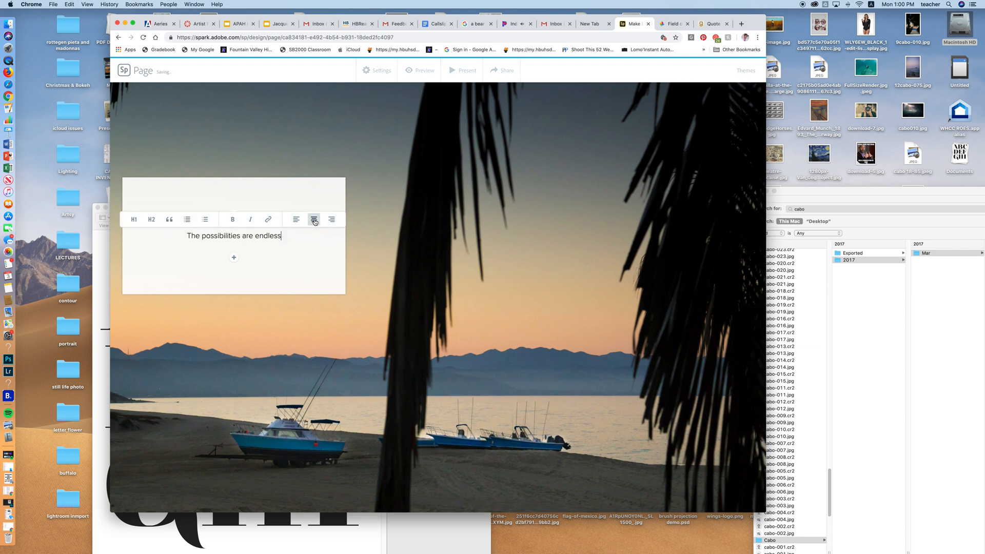
pyautogui.click(296, 220)
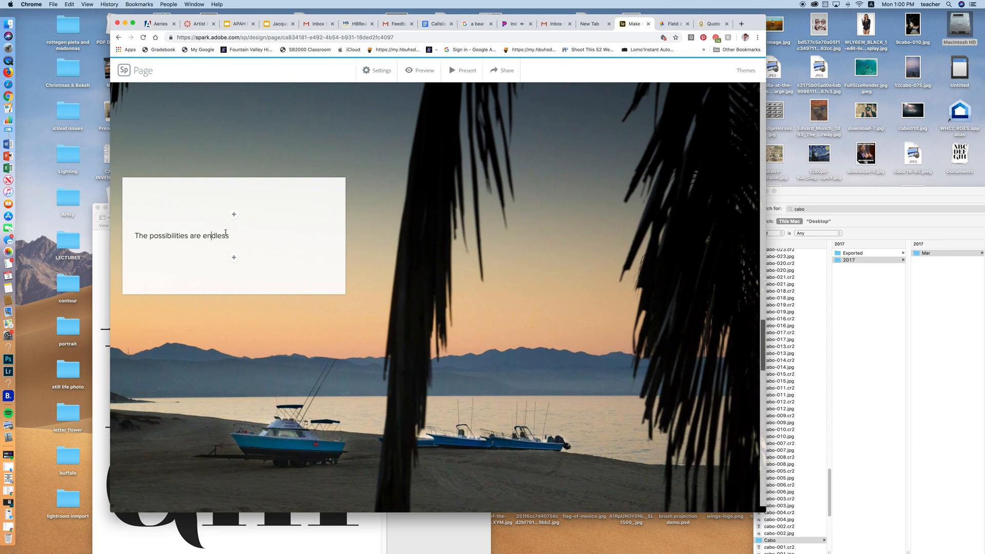
pyautogui.click(133, 219)
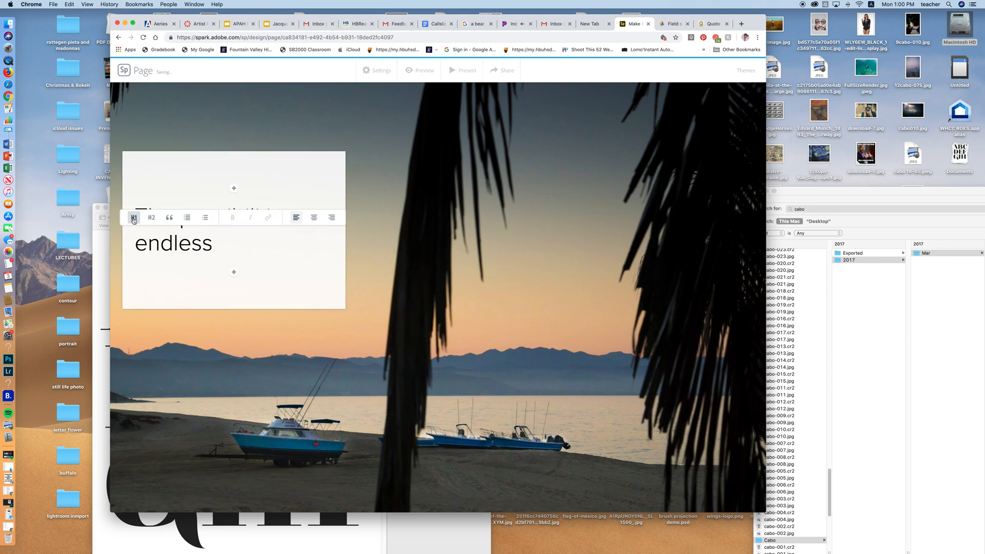
pyautogui.click(422, 185)
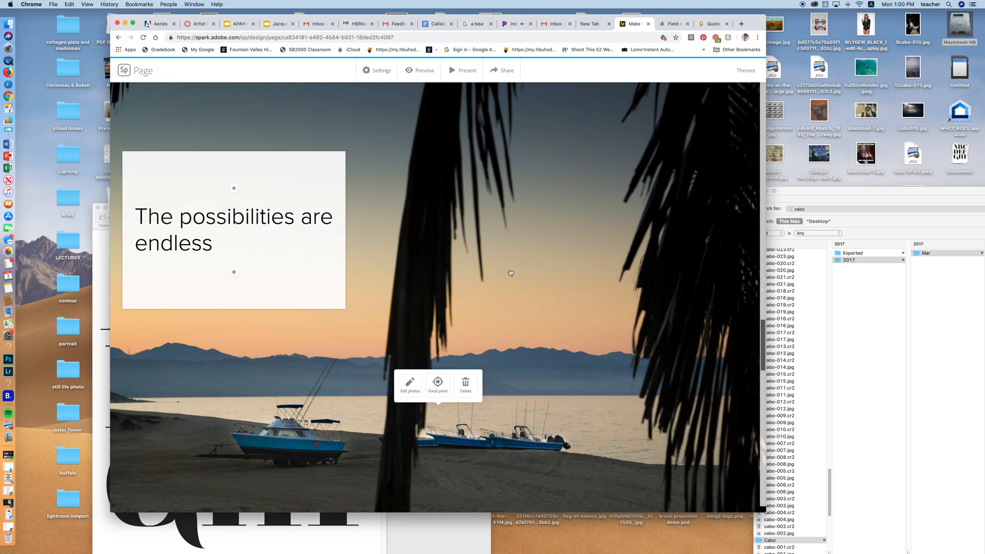
# Set the boats photo's focal point at the horizon beside the right-hand palm fronds and save it
pyautogui.scroll(-3, 518, 302)
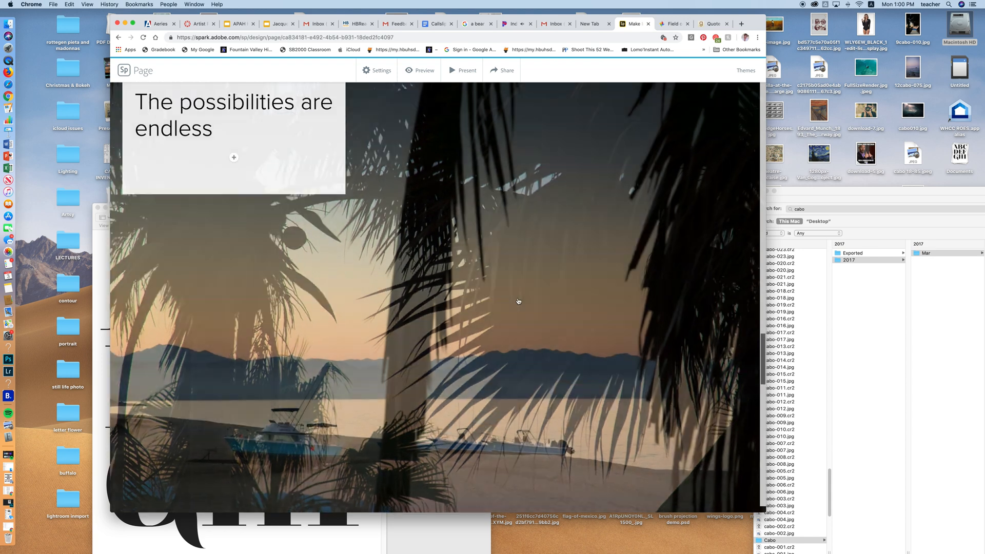
pyautogui.scroll(5, 518, 301)
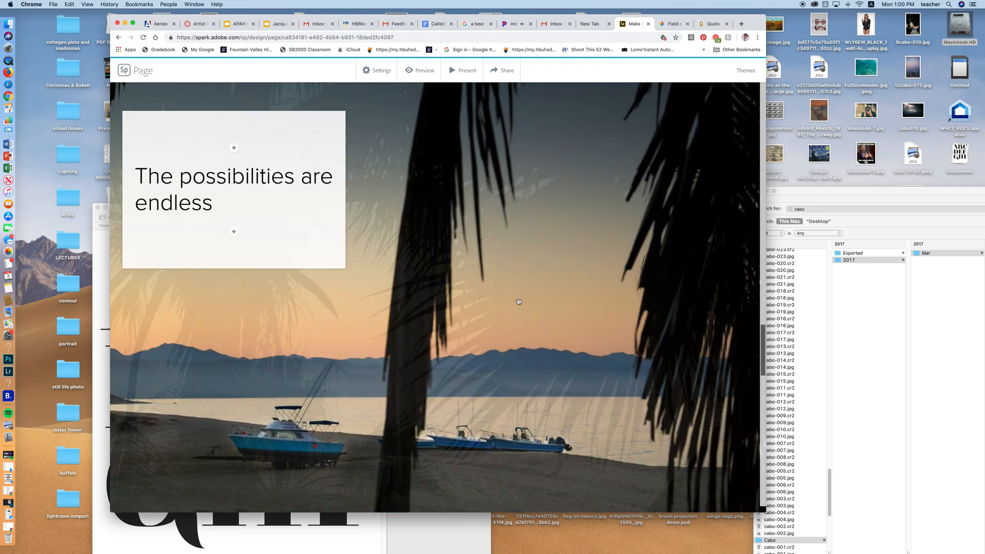
pyautogui.click(420, 365)
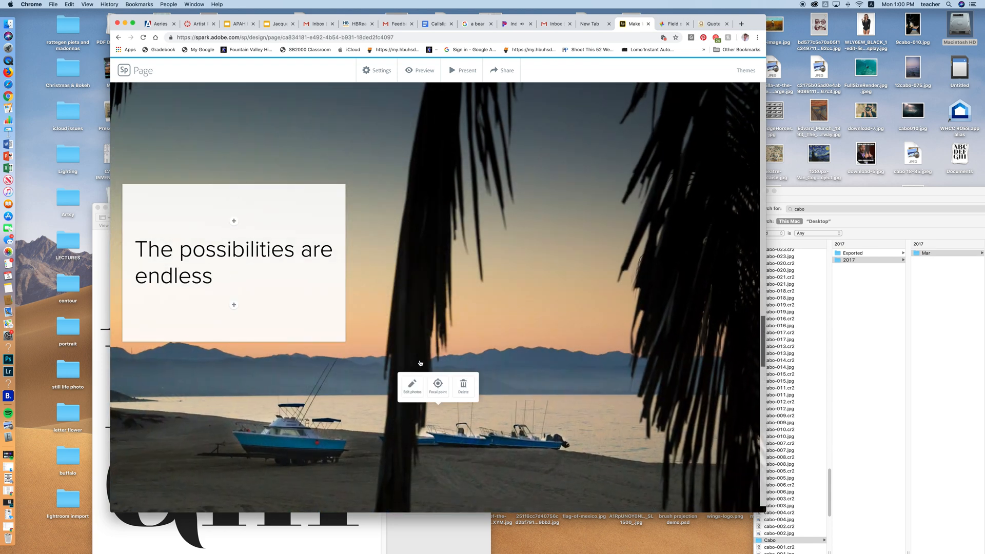
pyautogui.click(438, 384)
pyautogui.moveTo(451, 303); pyautogui.dragTo(619, 338)
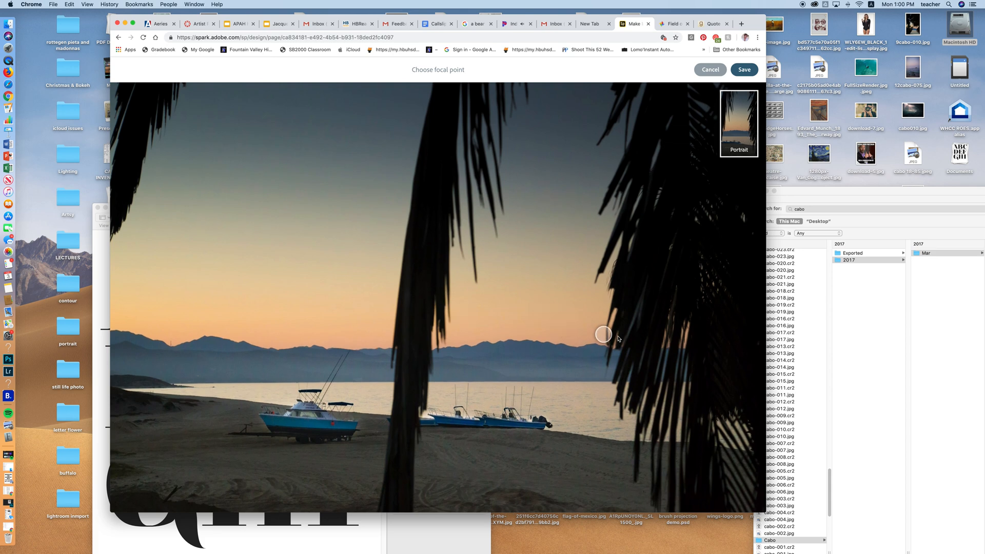
pyautogui.click(744, 69)
# Add a split layout below the glideshow with the photo of the boat framed by palm trees
pyautogui.scroll(-5, 597, 286)
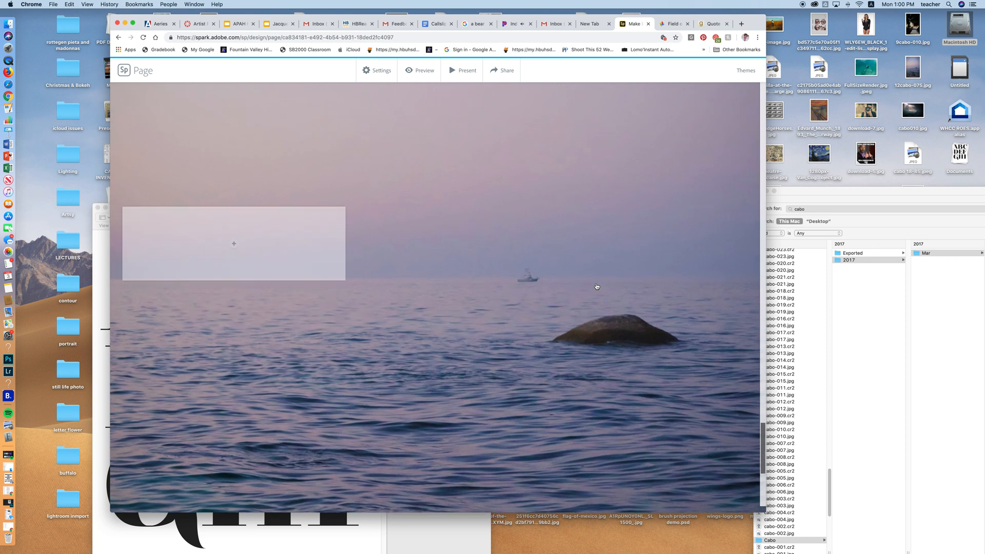
pyautogui.scroll(-5, 597, 287)
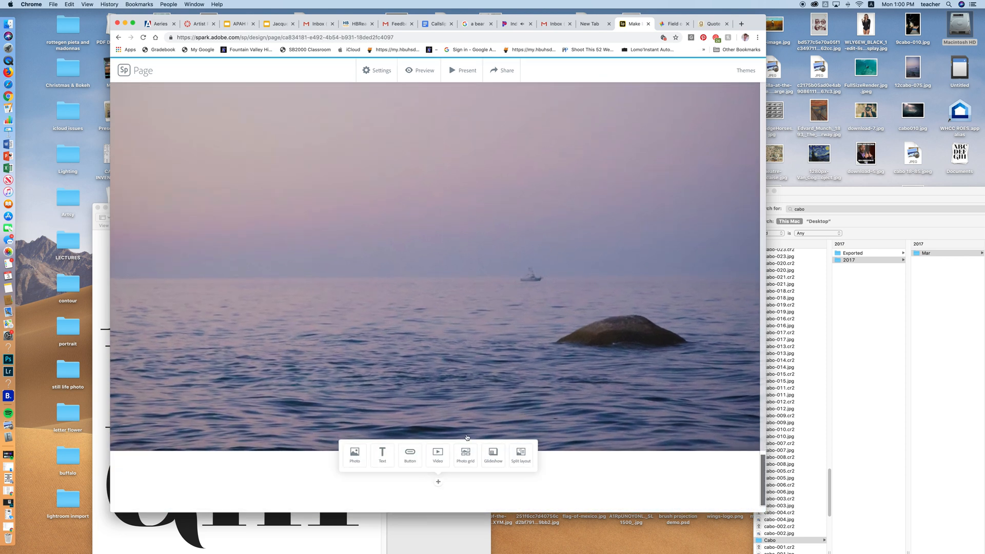
pyautogui.click(520, 460)
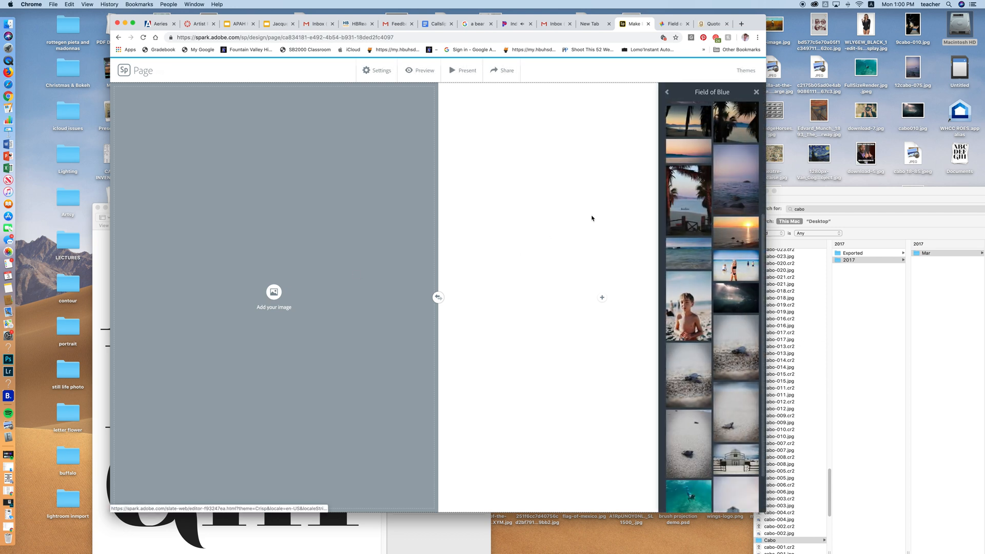
pyautogui.click(698, 230)
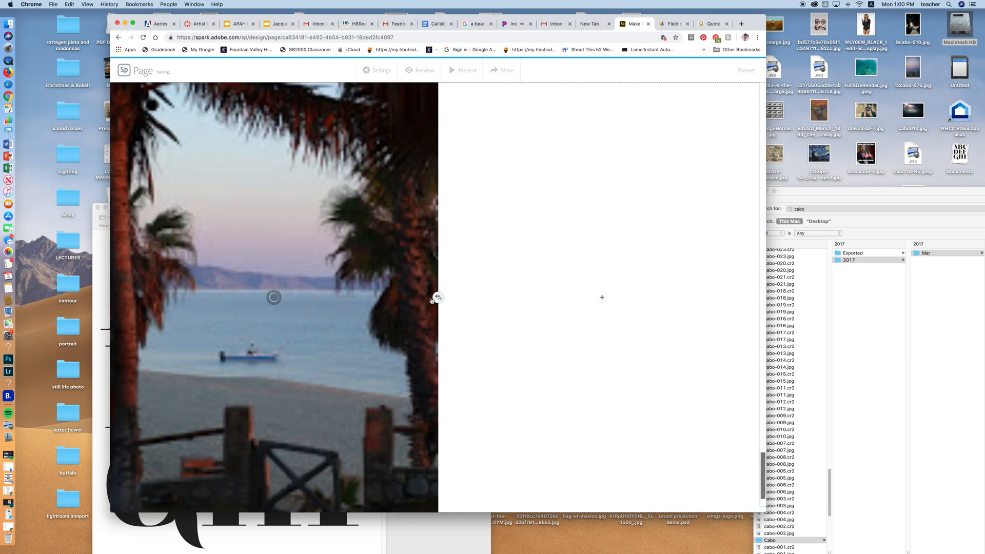
# Add the text "Cabo is the best!!" to the split layout's empty half and return to the page's cover
pyautogui.click(602, 297)
pyautogui.click(567, 296)
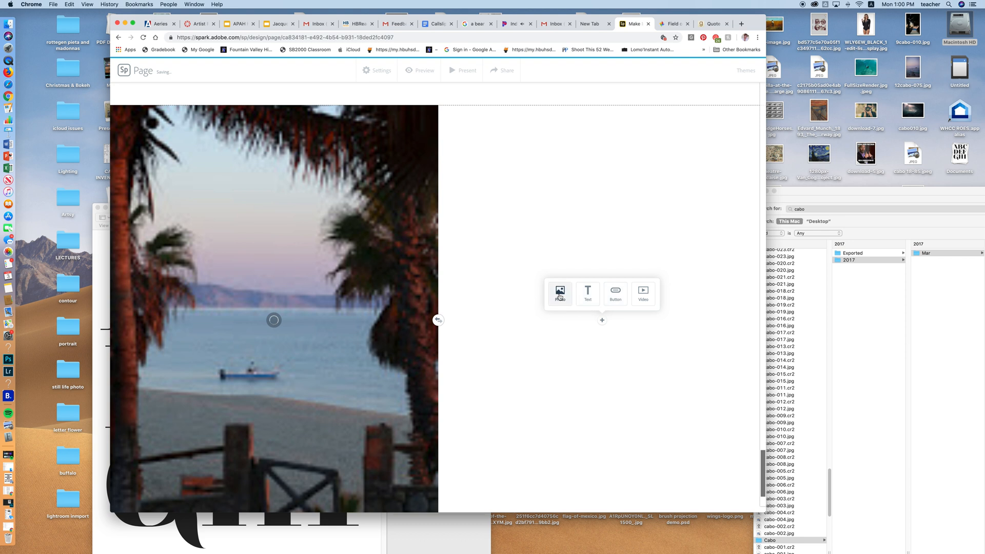
pyautogui.click(587, 300)
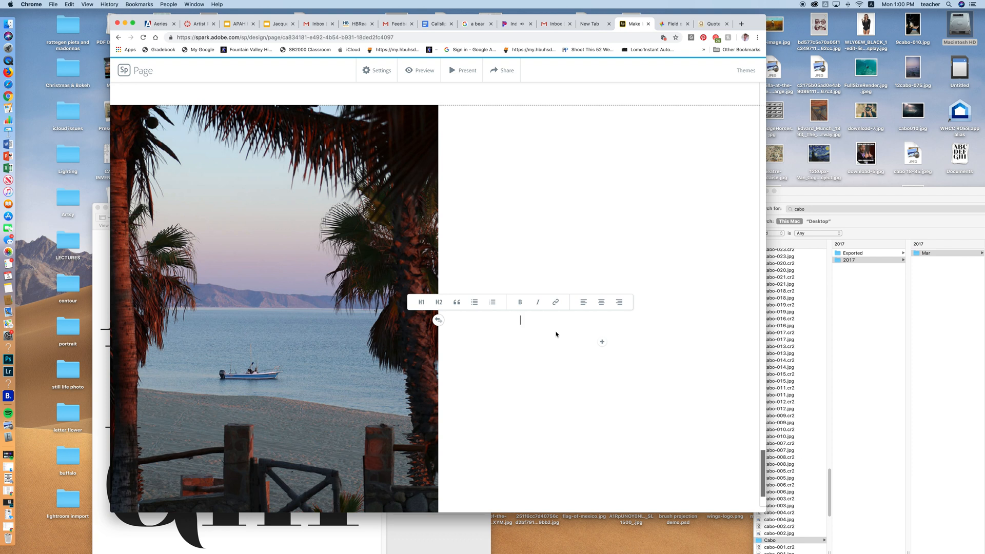
pyautogui.write('Cabo is the best!!')
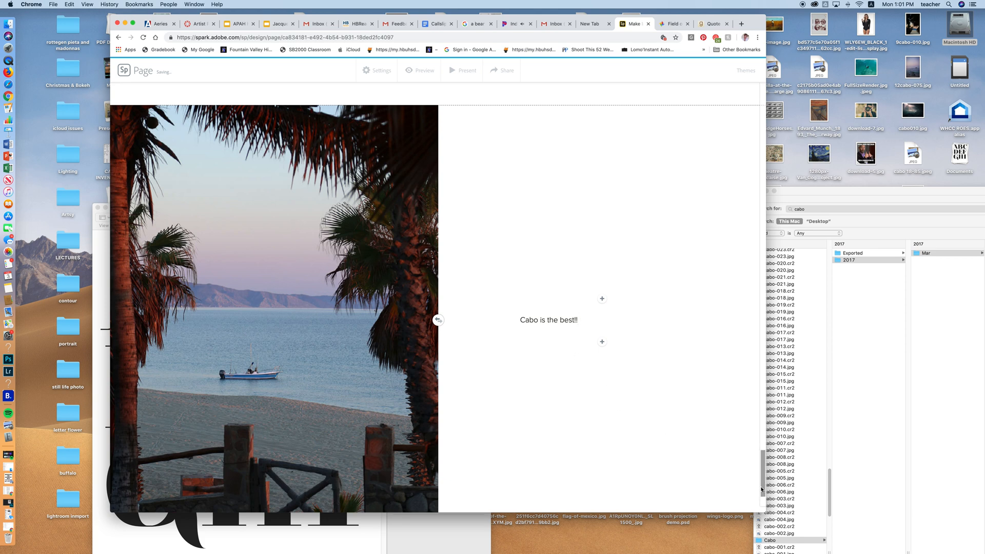
pyautogui.scroll(15, 697, 87)
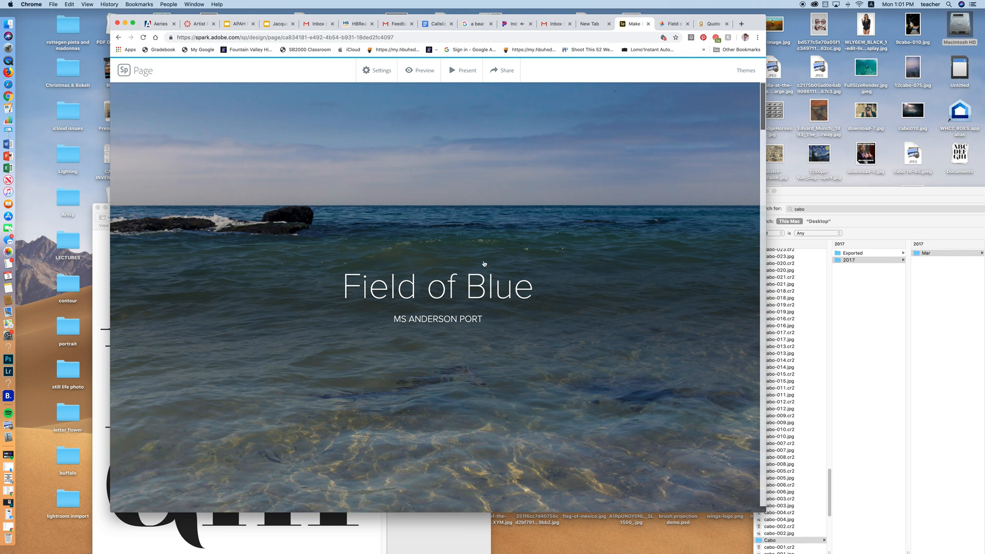